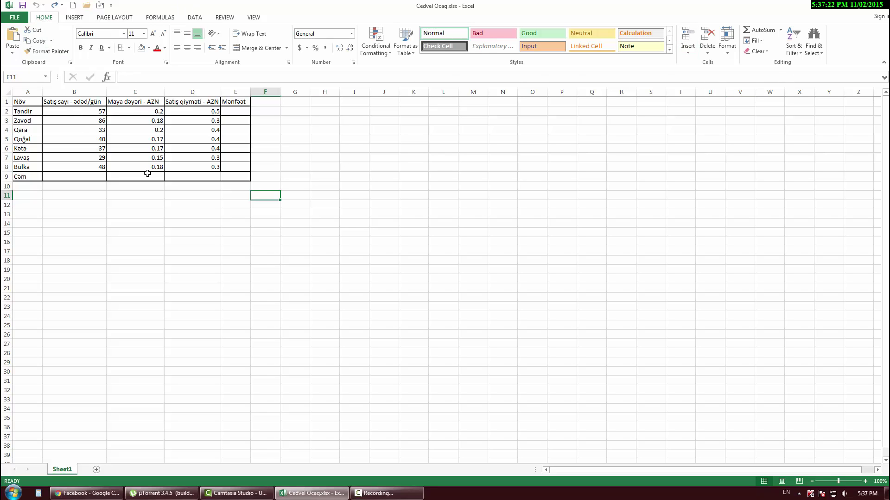
Step: Select the product names, sales counts, cost and selling price columns one at a time
left_click(133, 187)
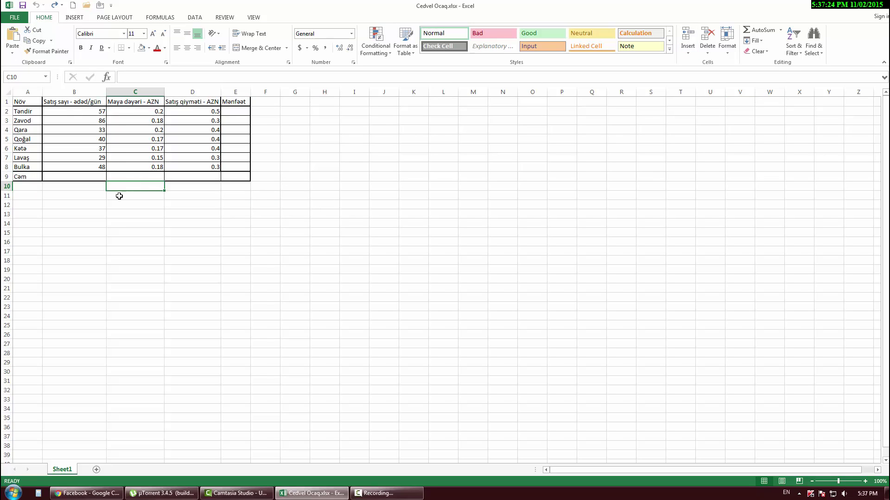
left_click_drag(21, 103, 228, 175)
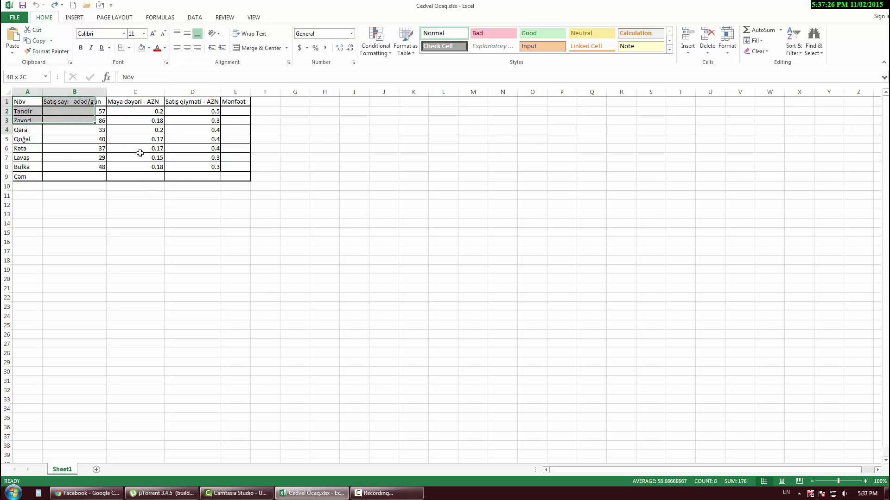
left_click(95, 187)
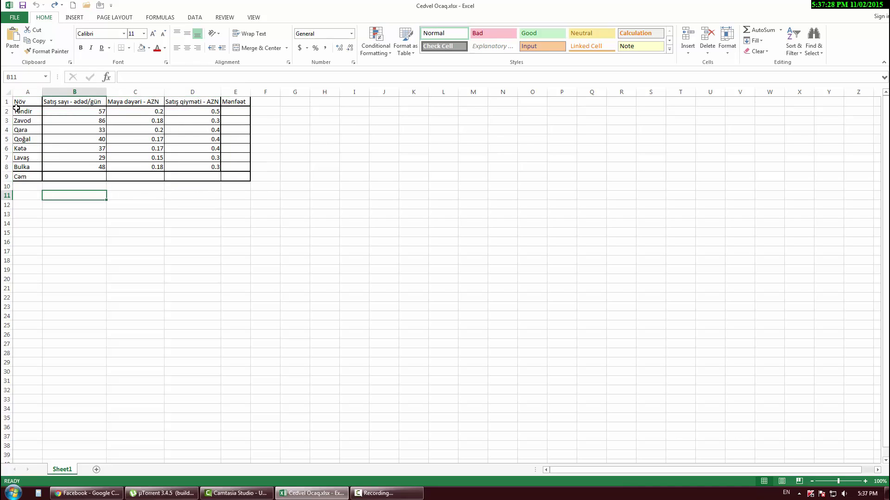
left_click(19, 112)
left_click_drag(21, 122, 21, 166)
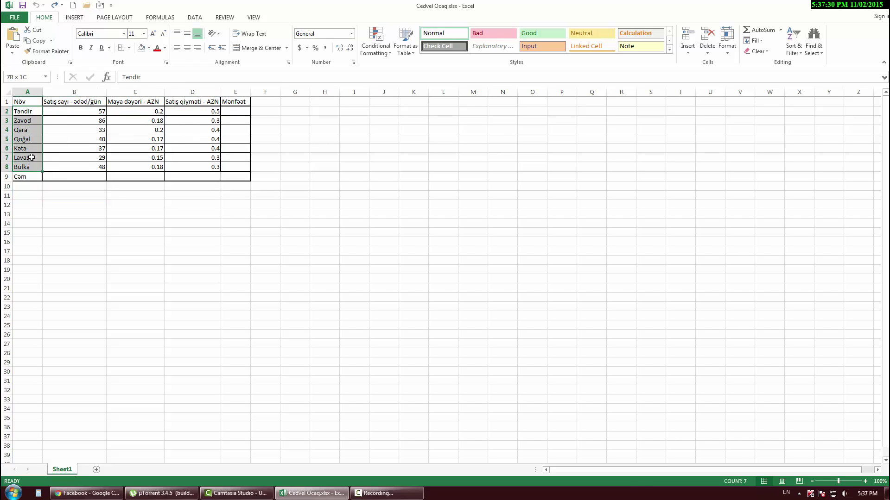
left_click_drag(76, 112, 76, 166)
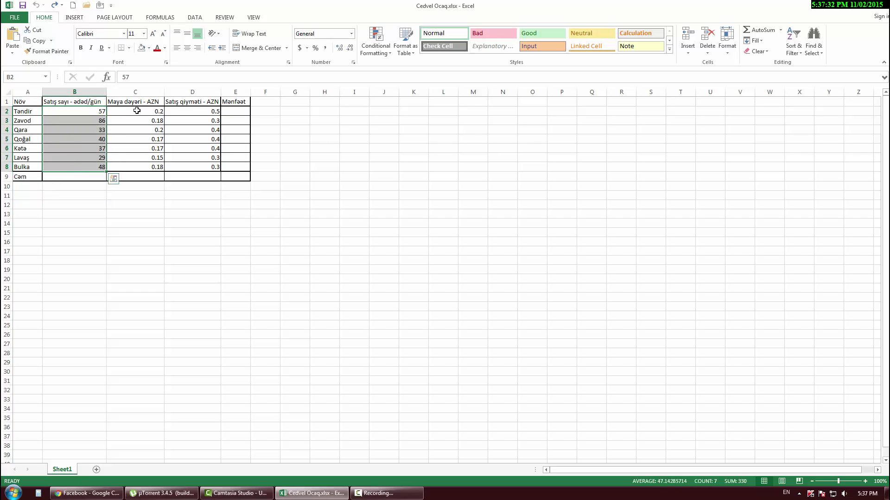
left_click_drag(135, 111, 138, 167)
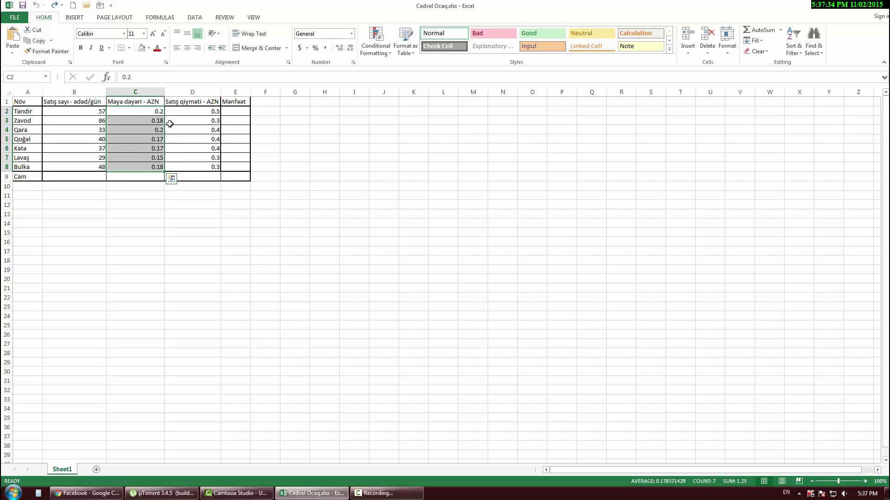
left_click(156, 111)
left_click_drag(201, 110, 202, 168)
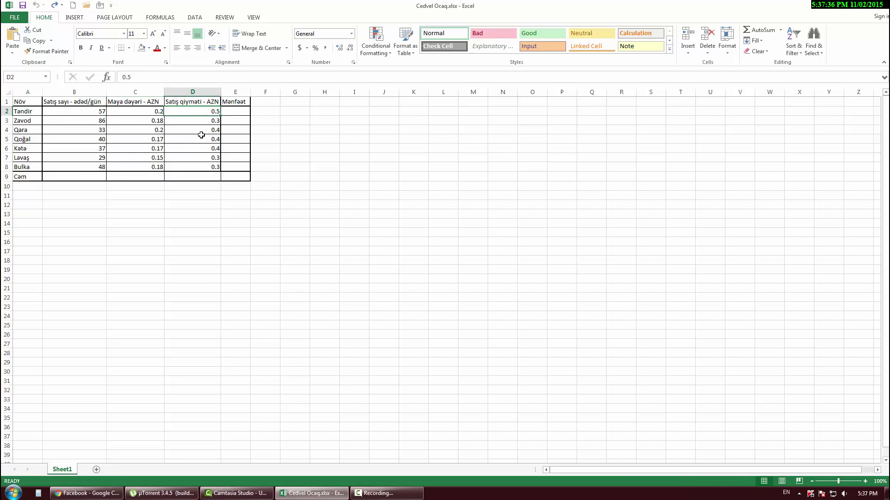
Step: Select the whole sales table a few times, then clear the selection
left_click(220, 211)
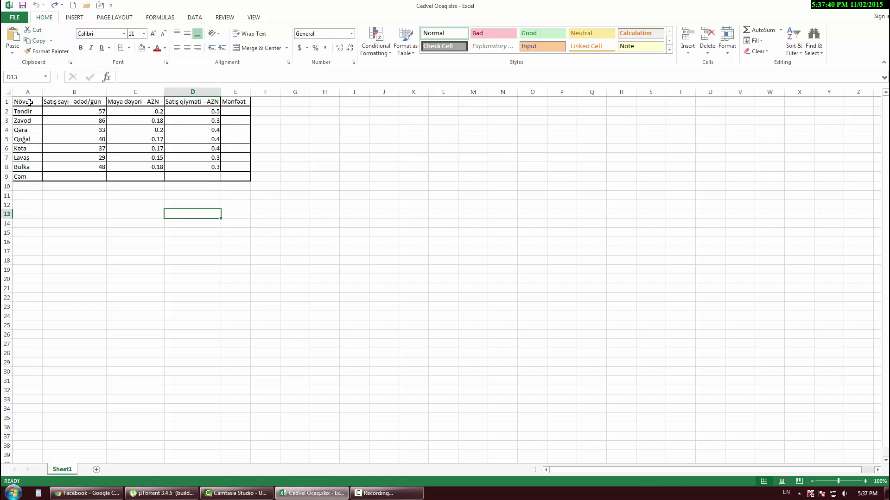
left_click_drag(27, 101, 228, 176)
left_click(224, 196)
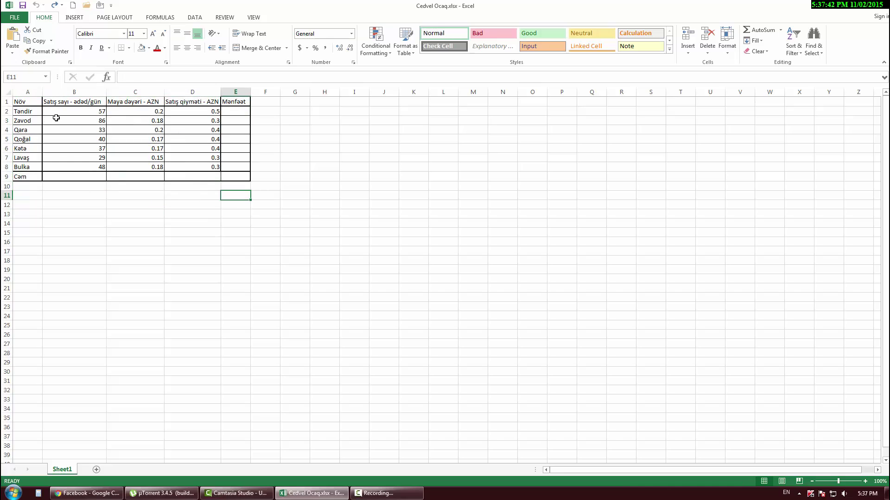
left_click_drag(26, 104, 227, 177)
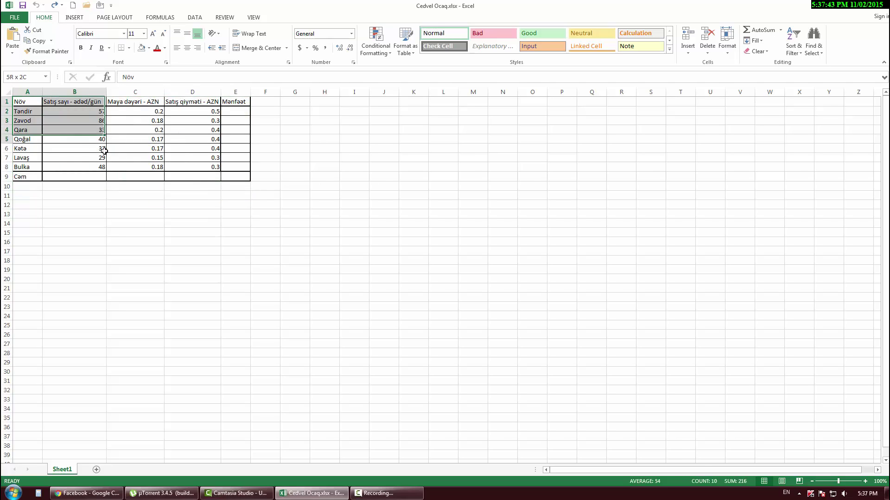
left_click(233, 206)
left_click(194, 135)
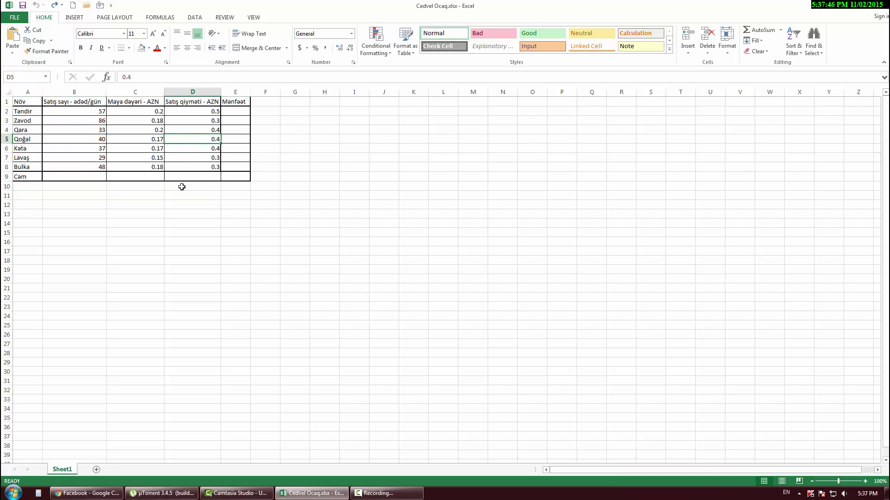
left_click(184, 203)
left_click(145, 209)
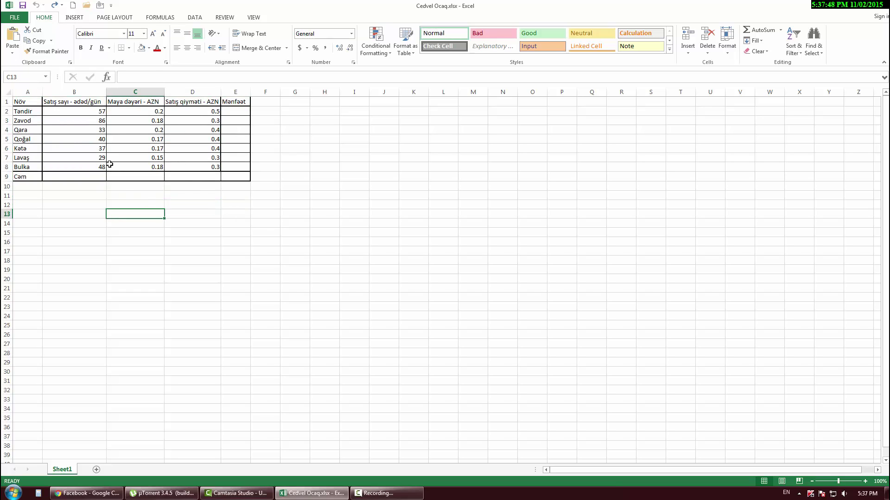
Step: Give header row A1:E1 a Blue, Accent 1, Lighter 80% fill and bold text
left_click_drag(23, 102, 237, 102)
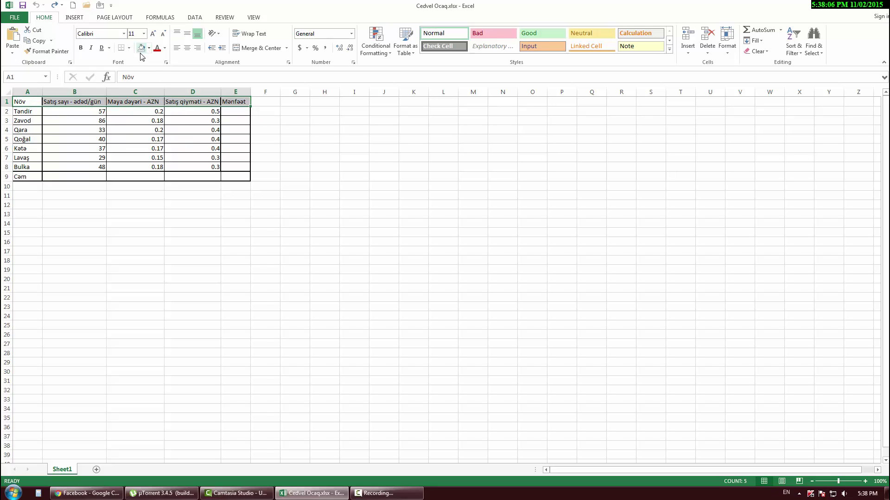
key("ctrl+q")
left_click(149, 49)
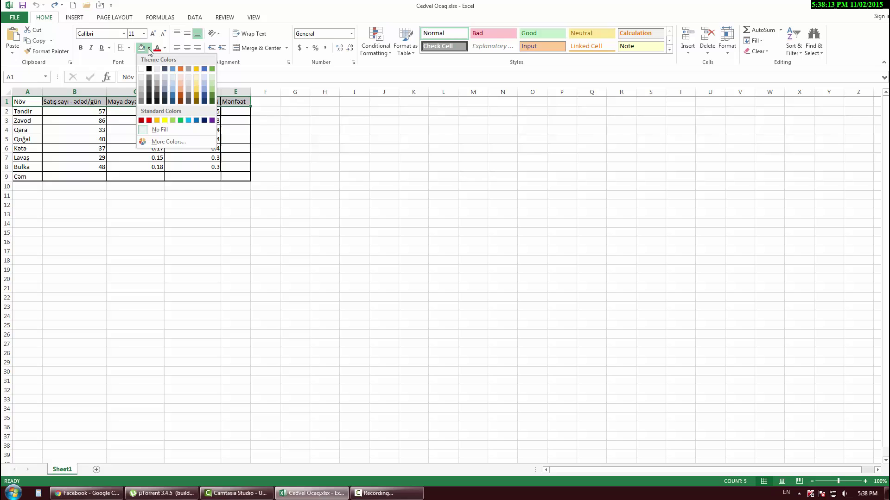
left_click(172, 79)
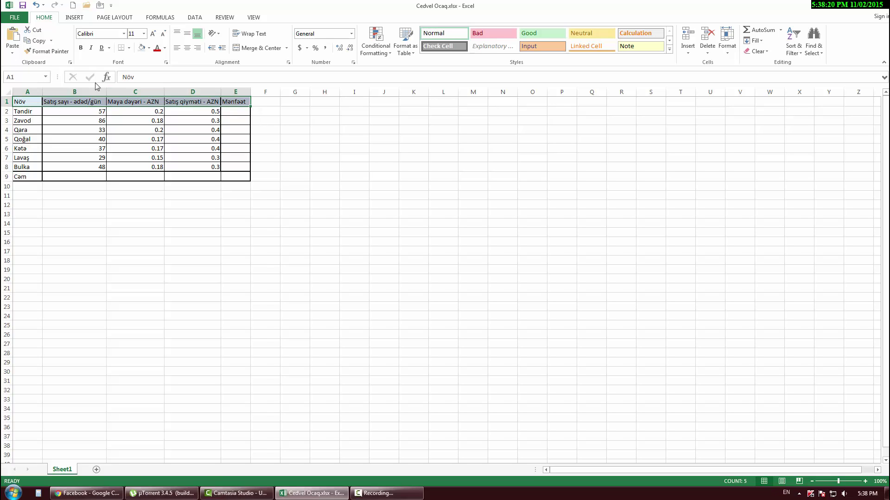
left_click(81, 49)
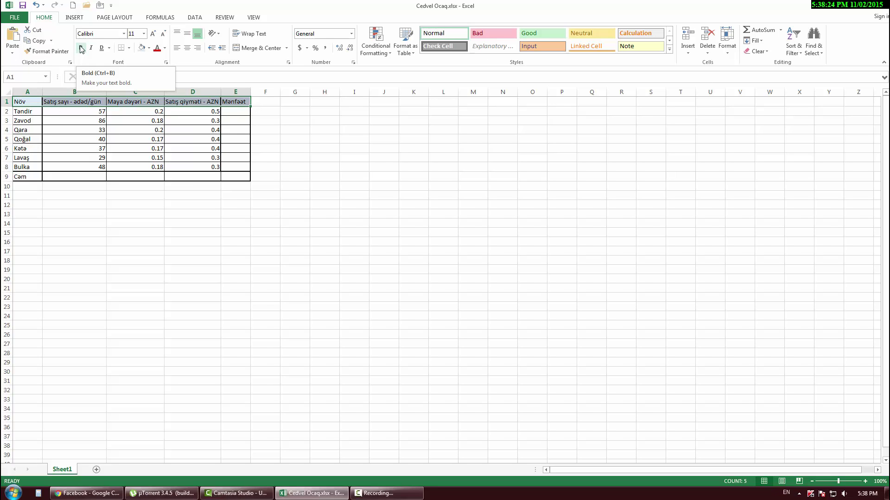
left_click(82, 48)
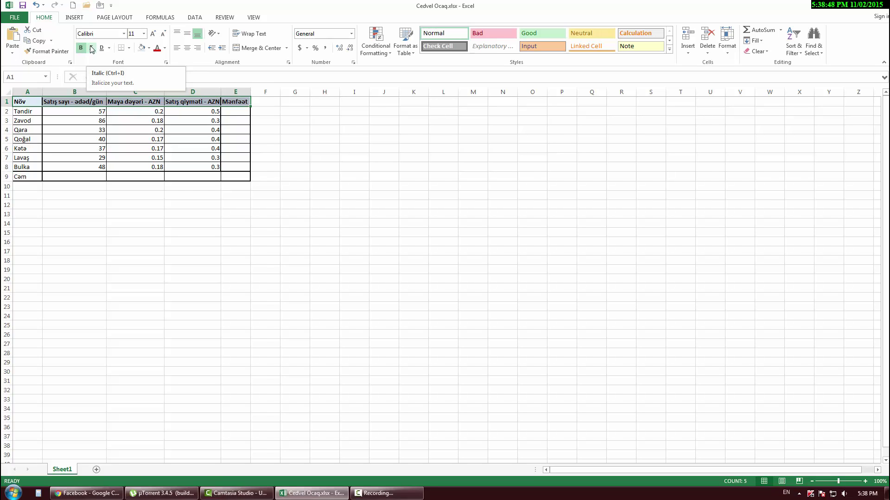
Step: Undo trial italics on the header, then italicize the cost and price values in C2:D8
left_click(92, 48)
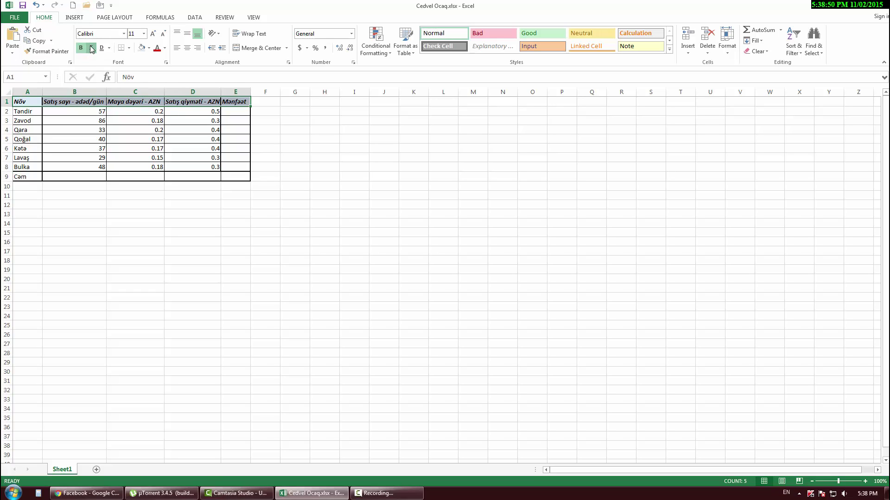
key("ctrl+z")
left_click(74, 223)
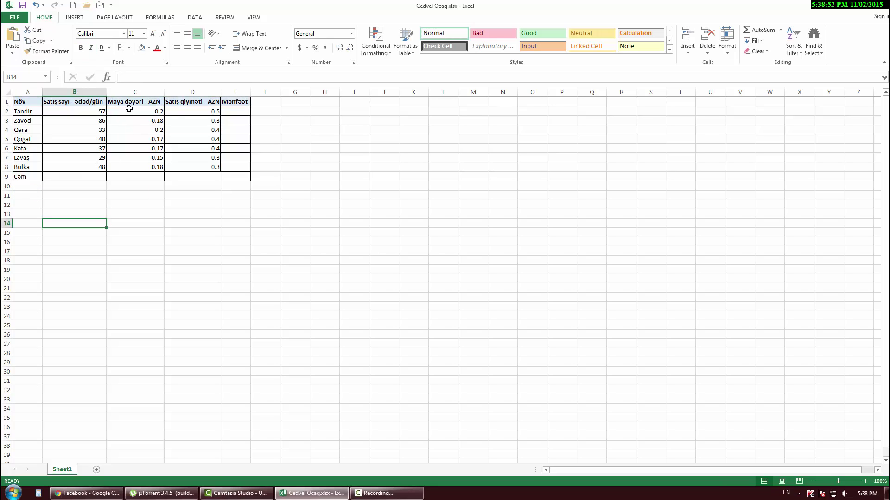
left_click_drag(129, 110, 189, 167)
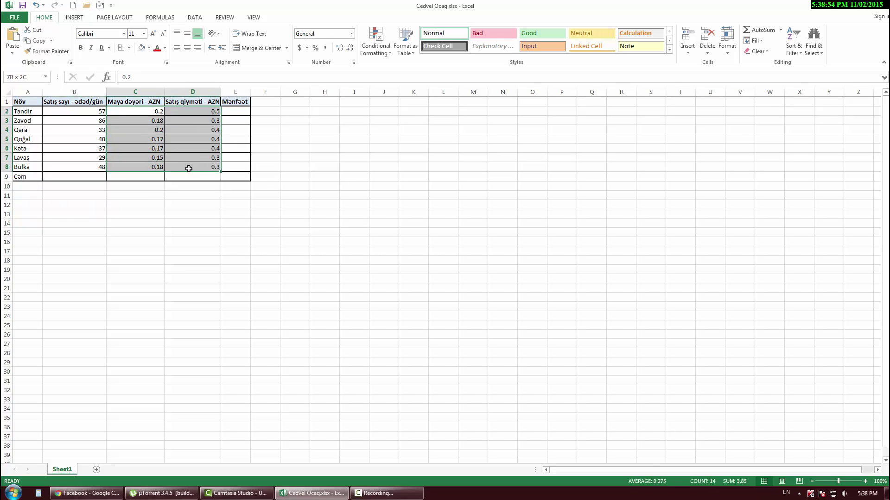
left_click(91, 49)
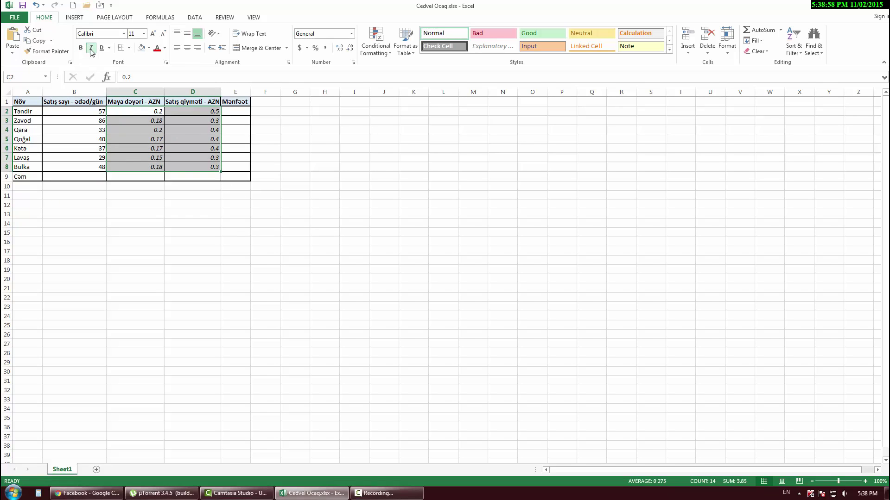
left_click(91, 49)
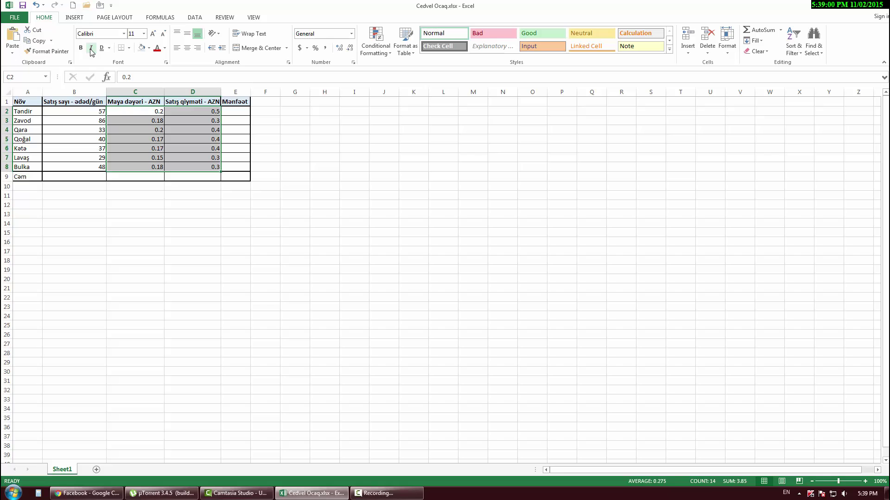
left_click(91, 49)
Step: Reselect the cost and price values, then select the total label Cəm in A9
left_click(185, 205)
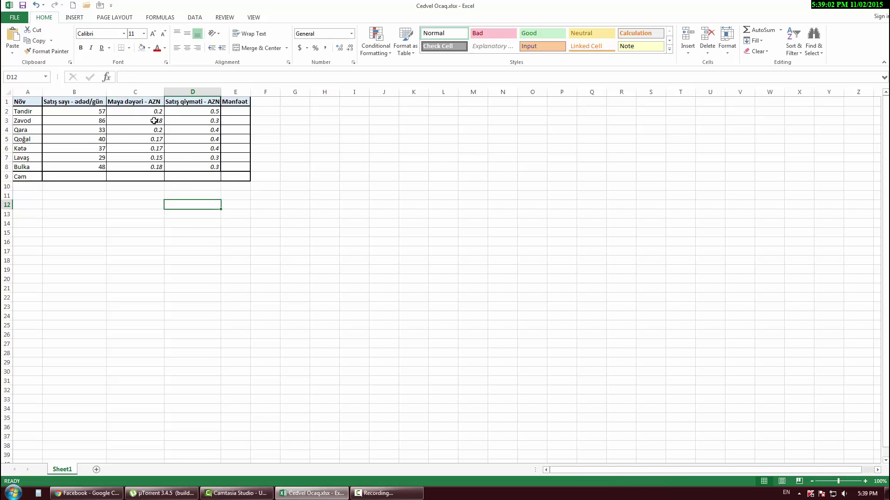
left_click_drag(149, 111, 209, 168)
left_click(189, 213)
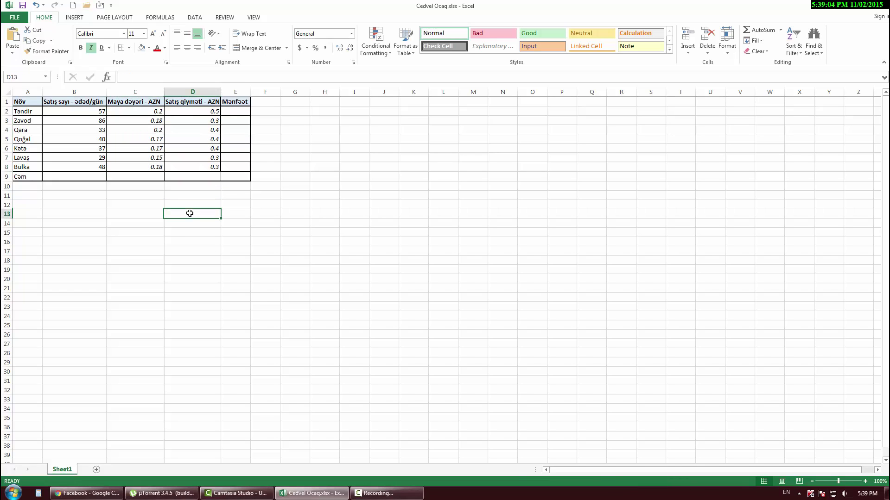
left_click(32, 177)
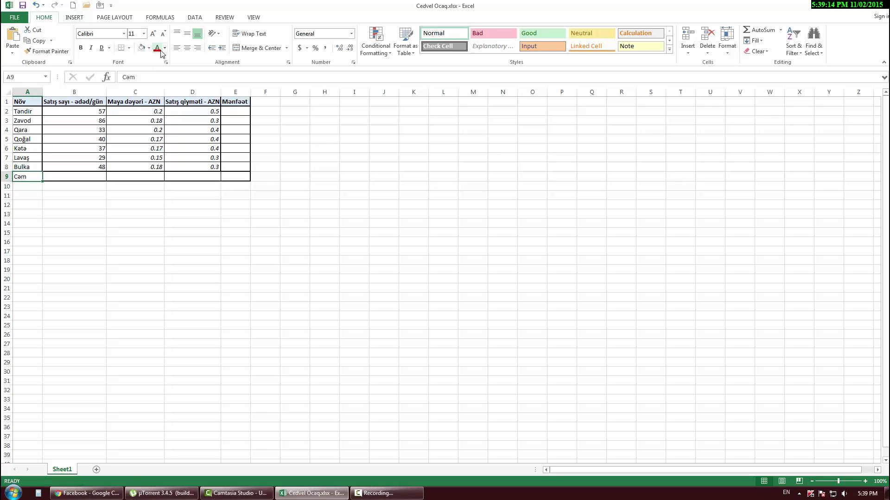
Step: Colour the A9 label red, add a colon so it reads 'Cəm:', and bold it
left_click(165, 48)
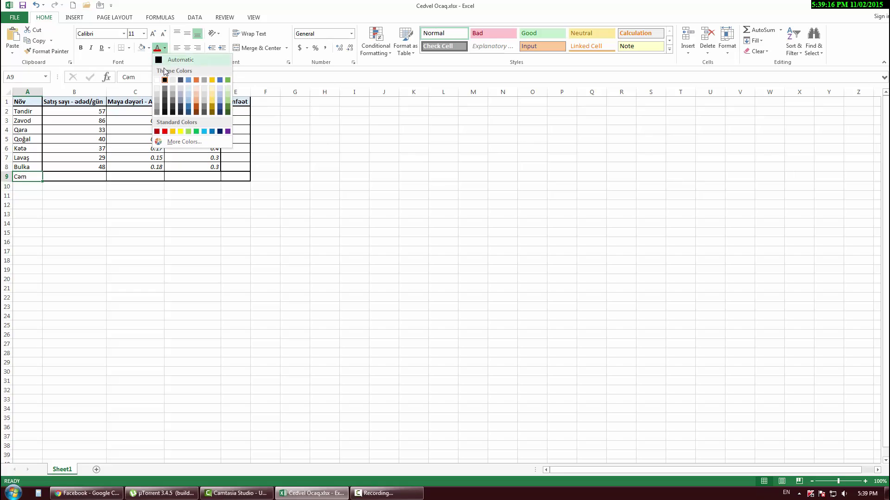
left_click(157, 131)
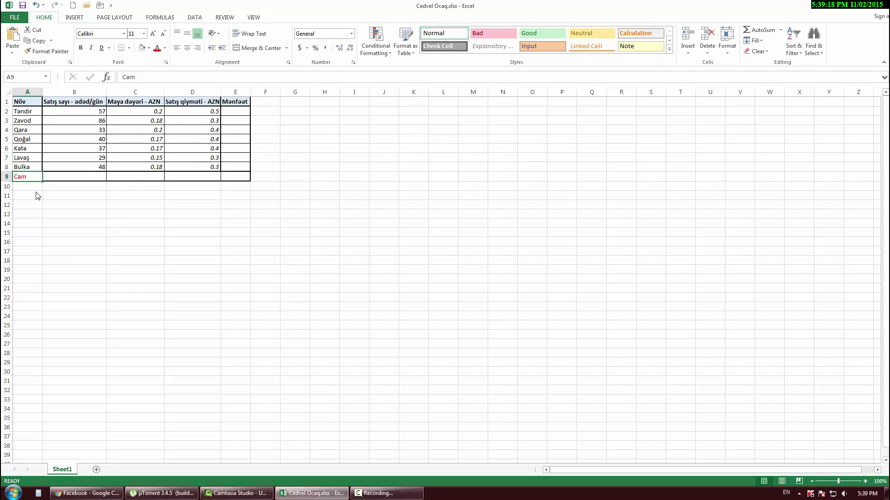
double_click(33, 178)
type(":")
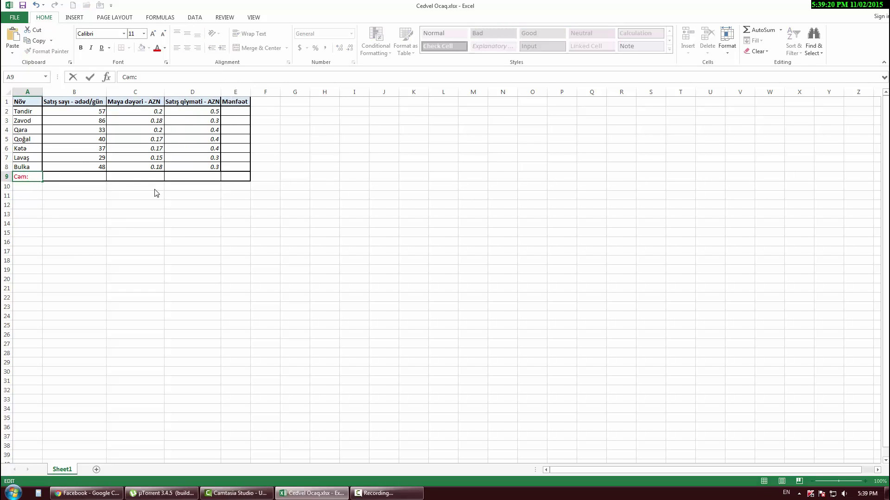
left_click(29, 180)
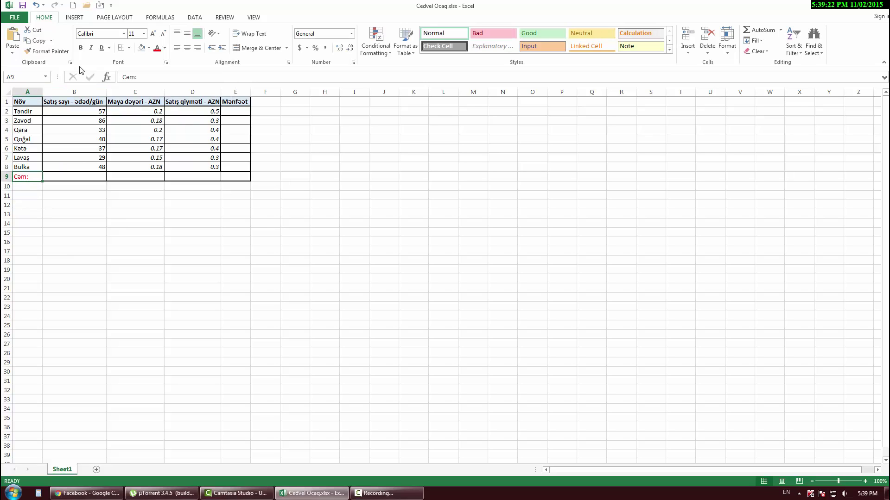
left_click(80, 48)
left_click(93, 225)
left_click(66, 160)
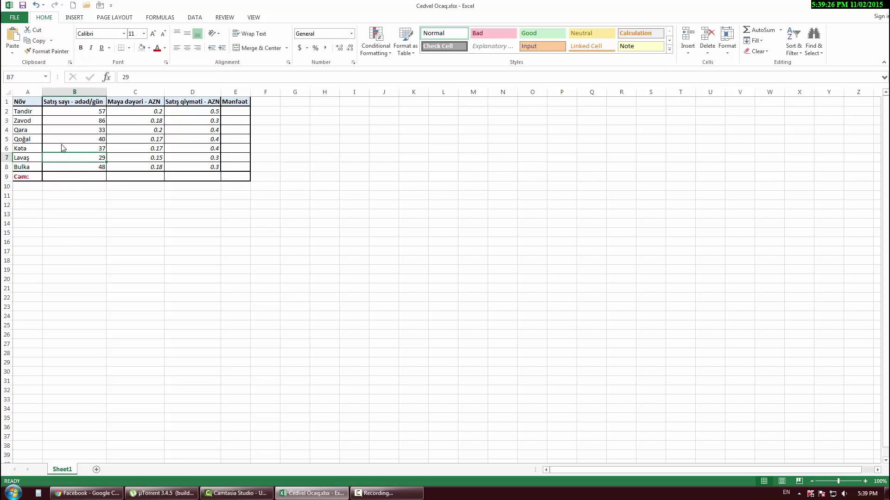
Step: Apply a single underline to the figures in B2:D8
left_click_drag(102, 113, 204, 166)
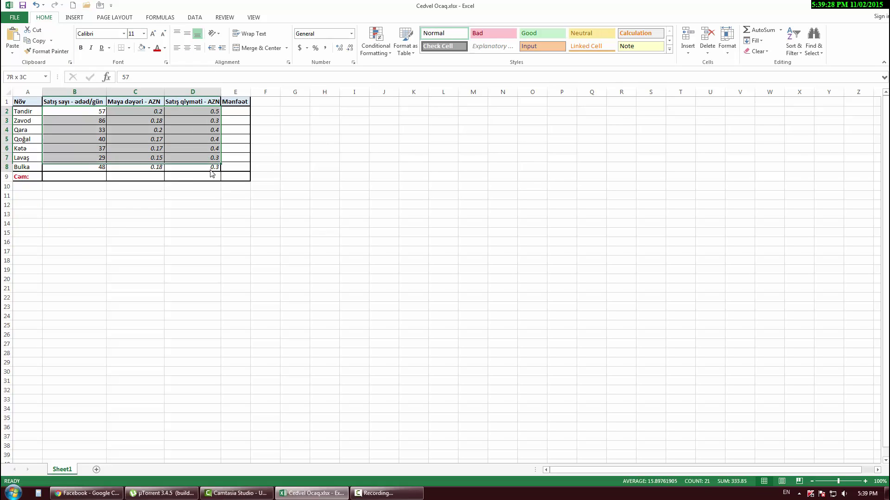
left_click(110, 48)
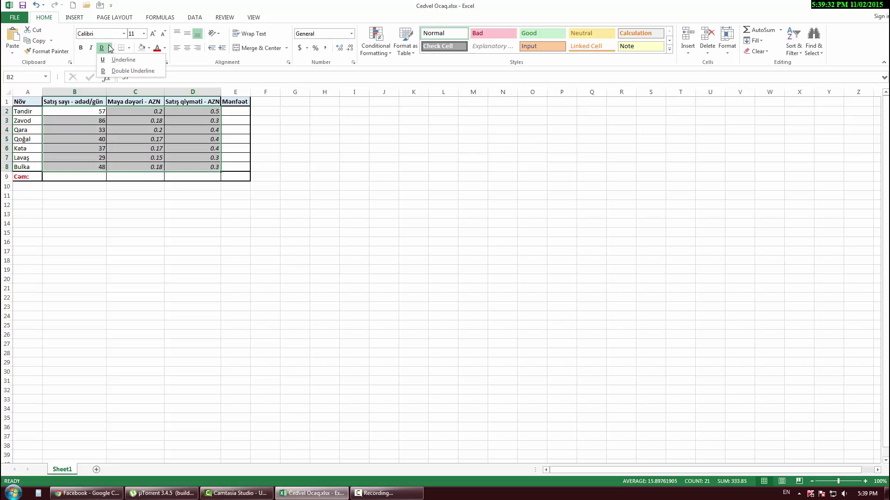
left_click(116, 61)
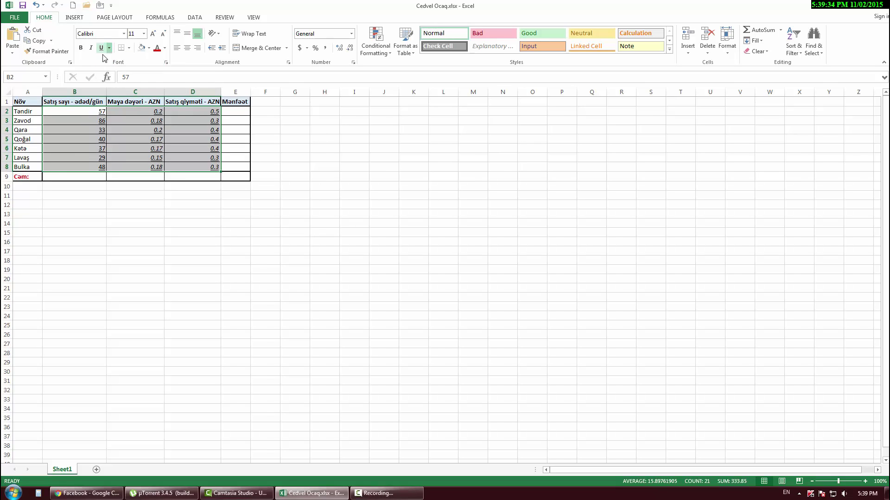
left_click(110, 47)
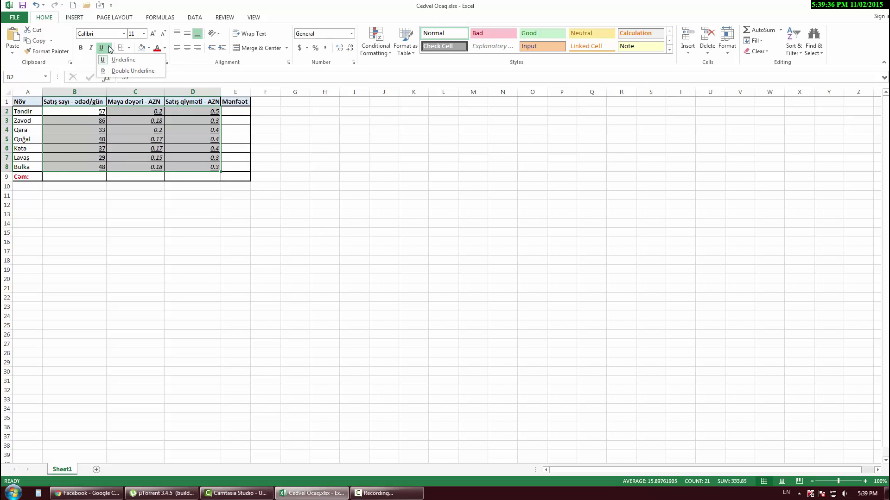
left_click(110, 48)
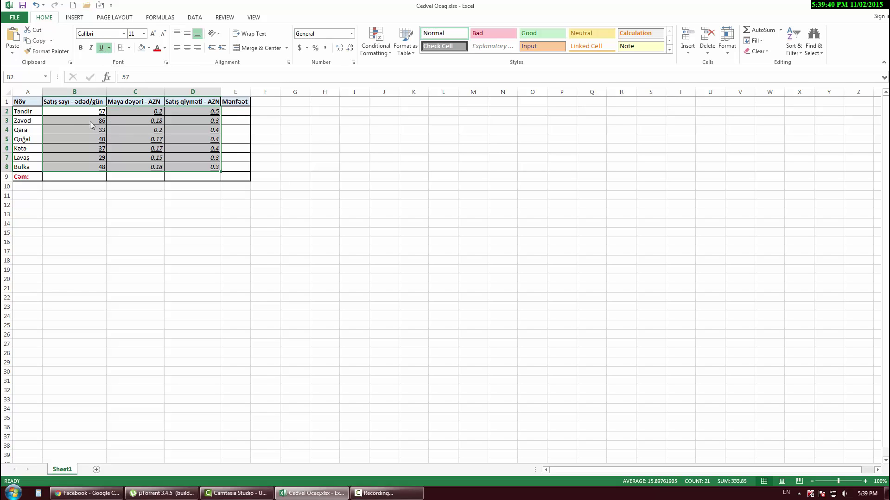
left_click(117, 147)
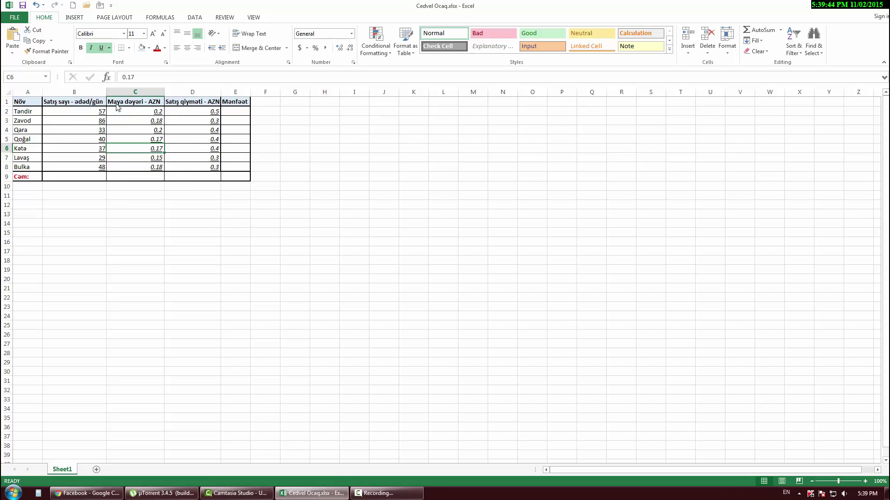
Step: Switch the B2:D8 figures to Double Underline and view the result
left_click_drag(100, 113, 213, 167)
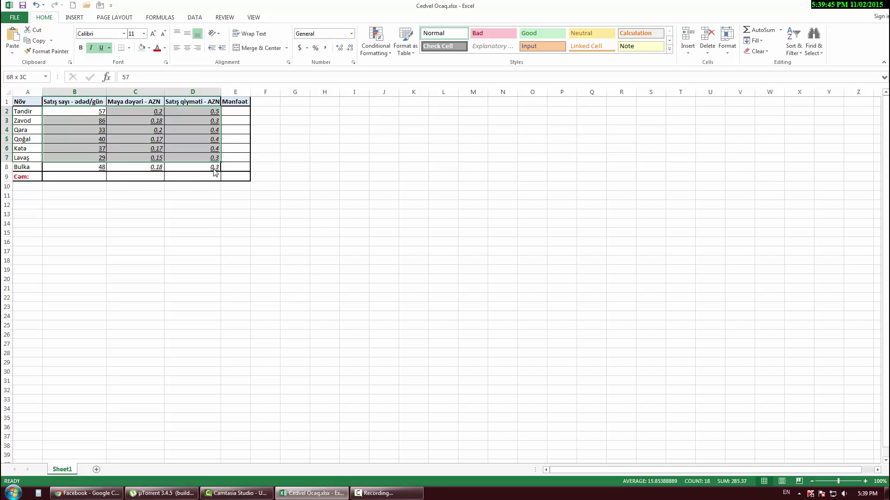
left_click(109, 48)
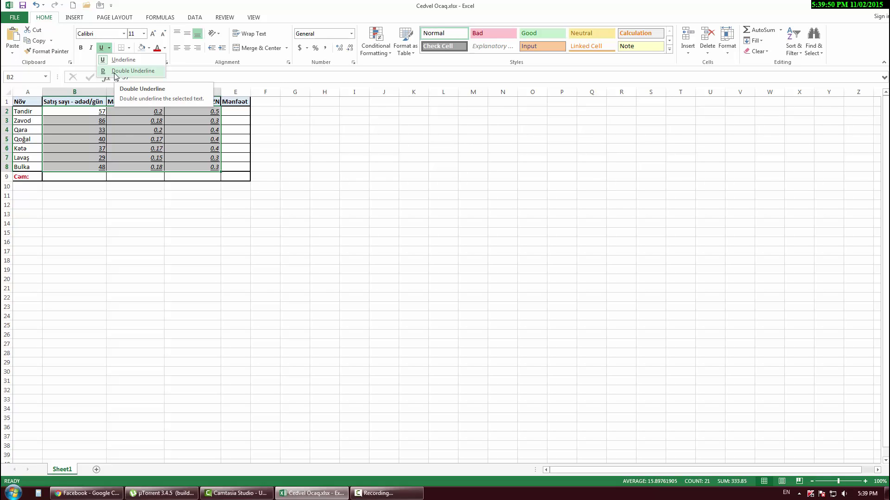
left_click(116, 77)
left_click(135, 185)
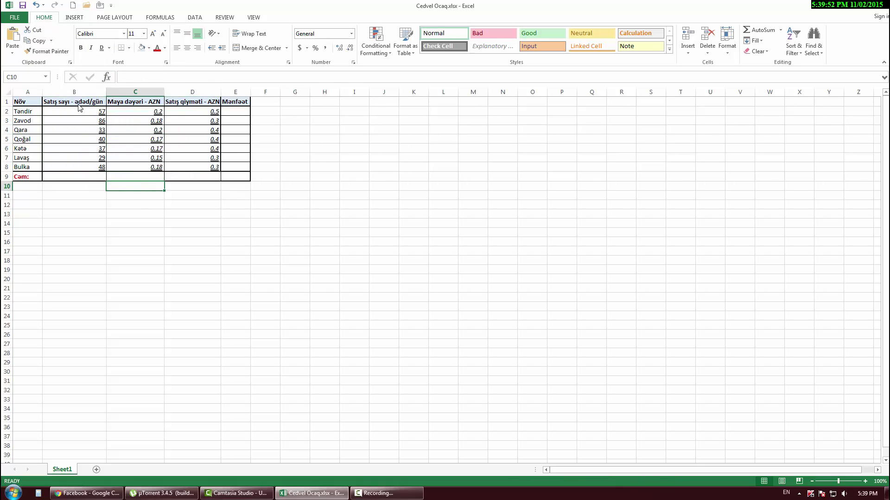
left_click_drag(79, 110, 209, 179)
left_click(204, 187)
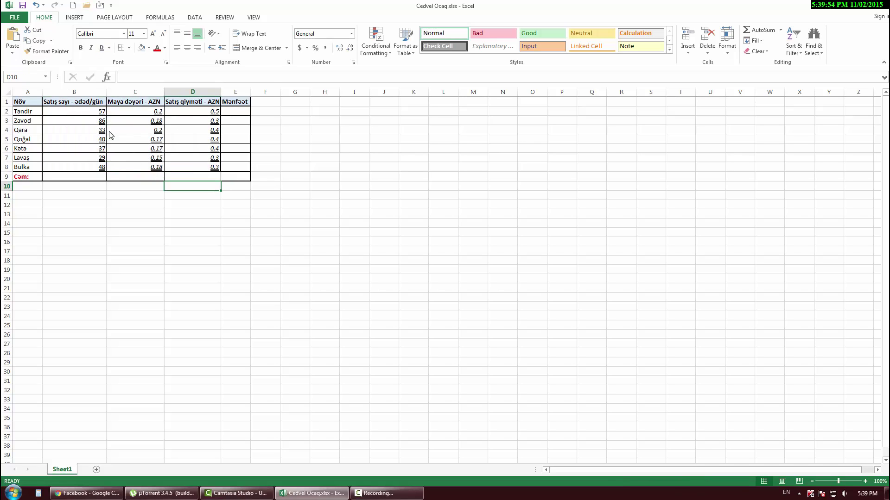
left_click_drag(88, 117, 209, 188)
left_click(159, 207)
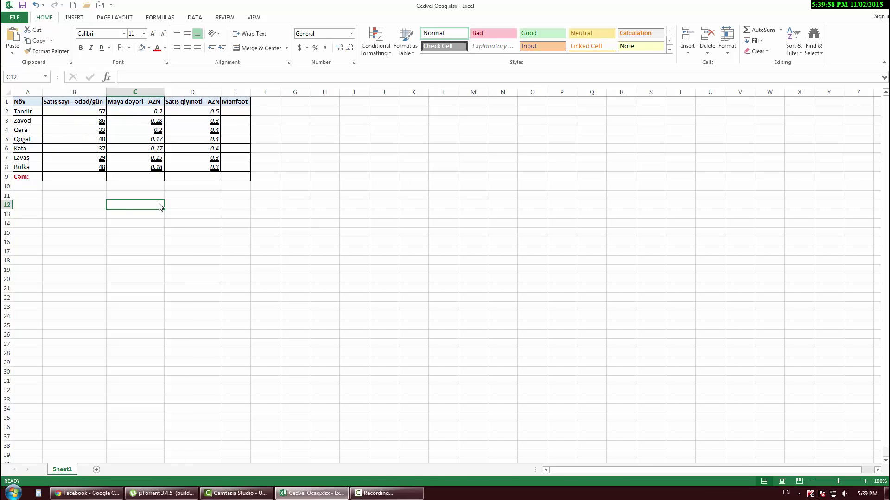
Step: Undo the double underline, redo it, undo again, then dismiss the Undo history list
left_click(36, 5)
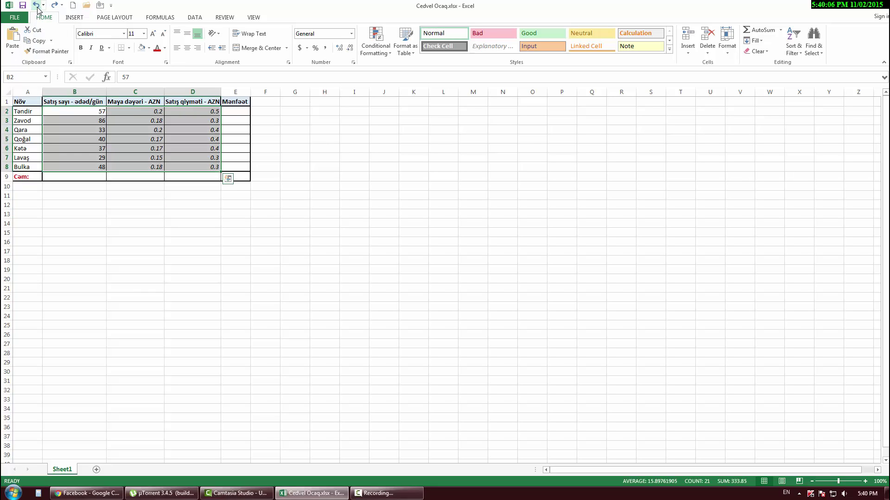
left_click(119, 199)
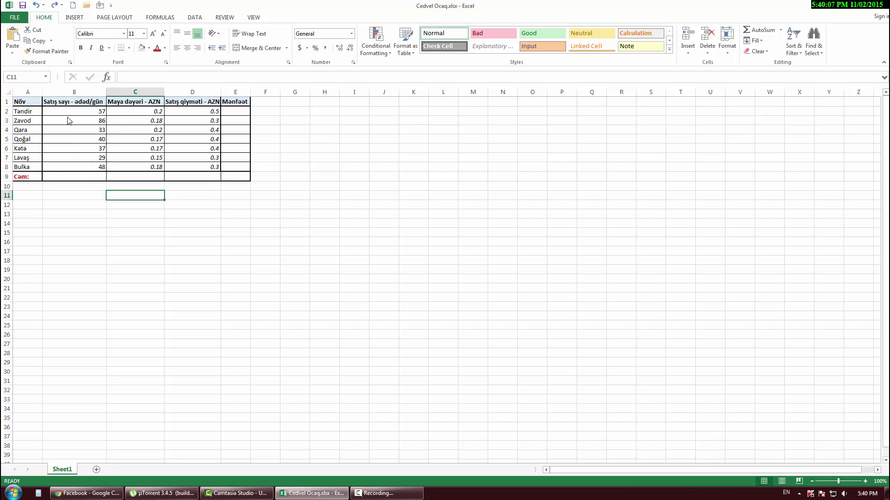
left_click(52, 6)
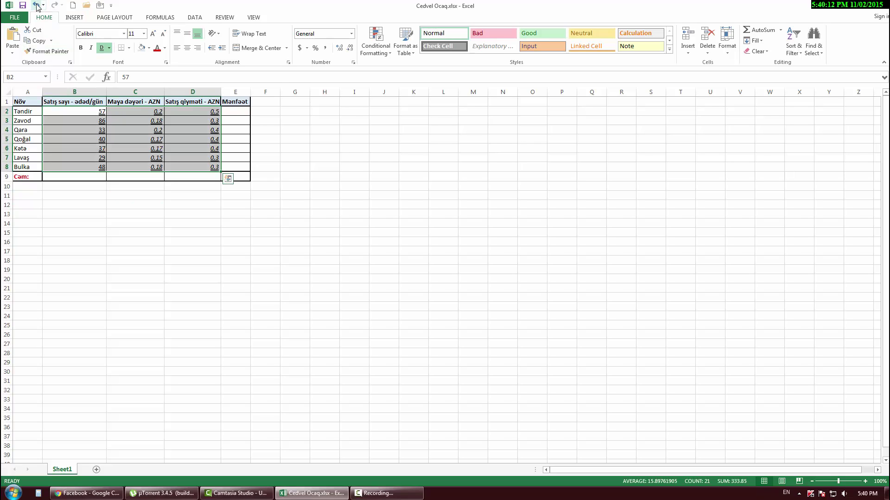
left_click(36, 5)
left_click(111, 187)
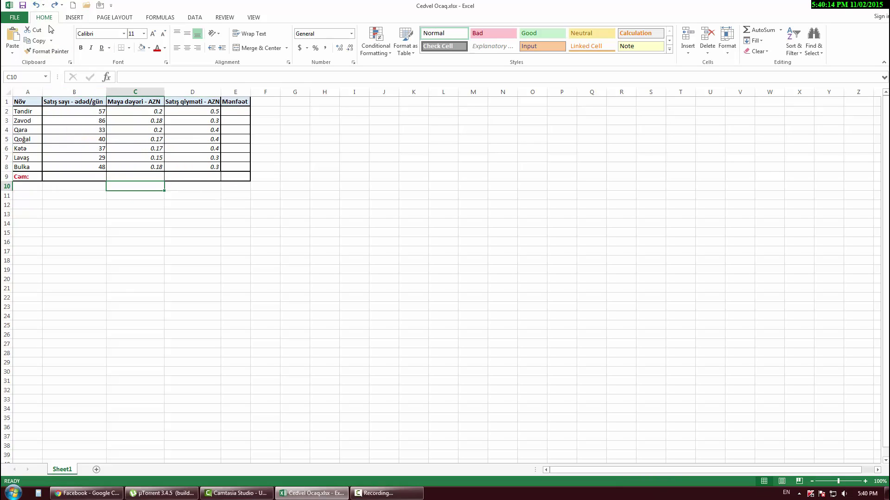
left_click(43, 5)
left_click(43, 5)
left_click(44, 5)
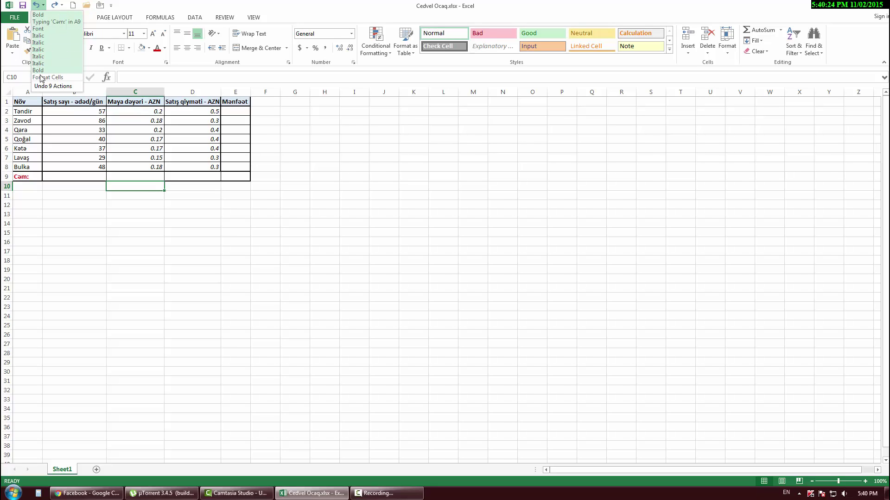
left_click(45, 5)
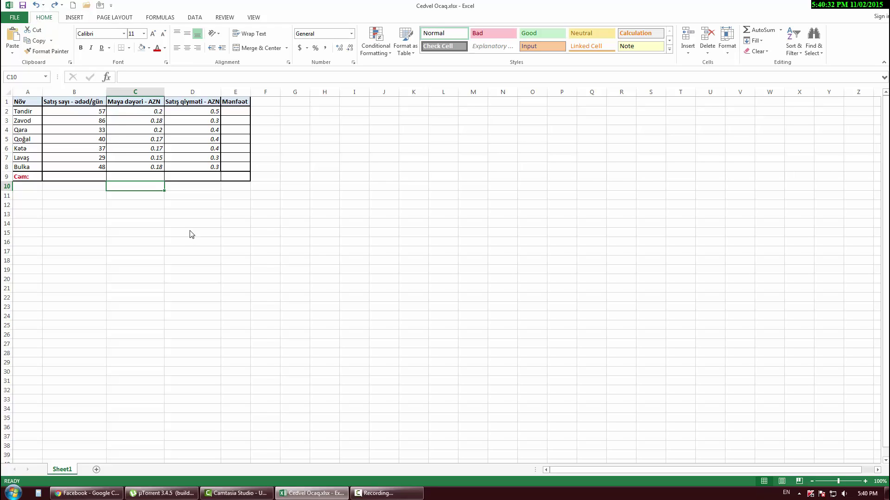
Step: Check the values in C6 and C7, then widen columns B through D together
left_click(149, 149)
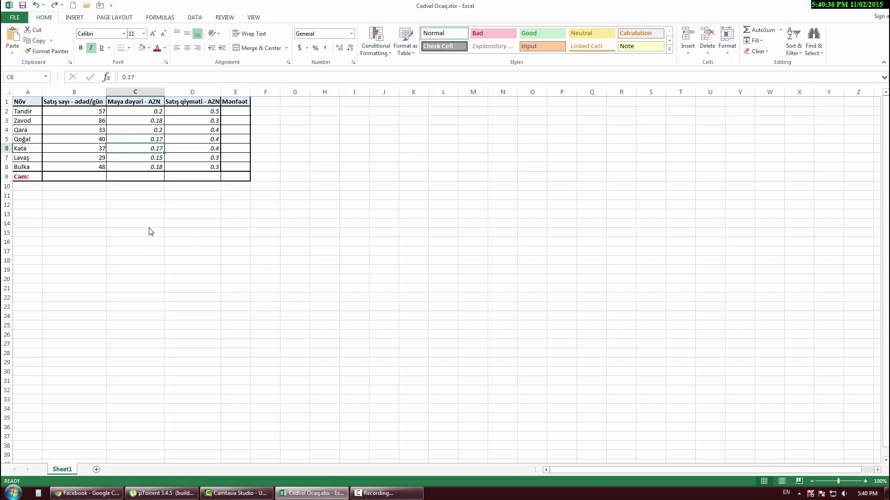
left_click(171, 198)
left_click(90, 165)
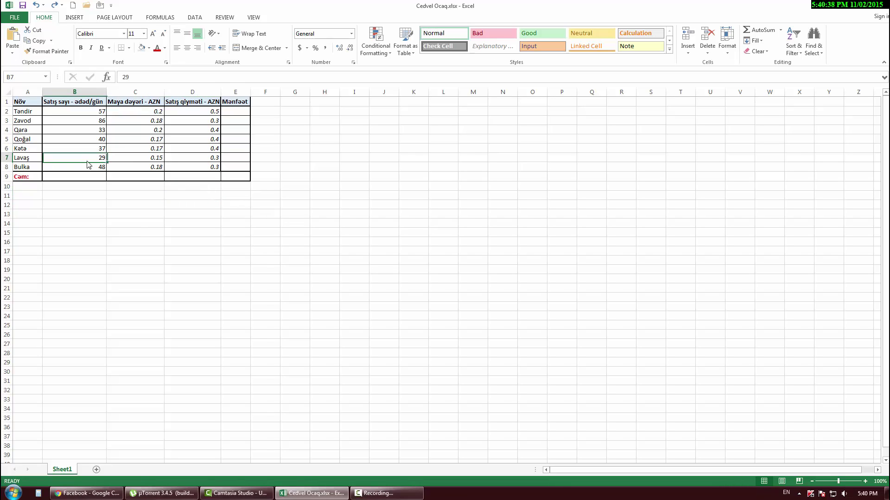
left_click(157, 159)
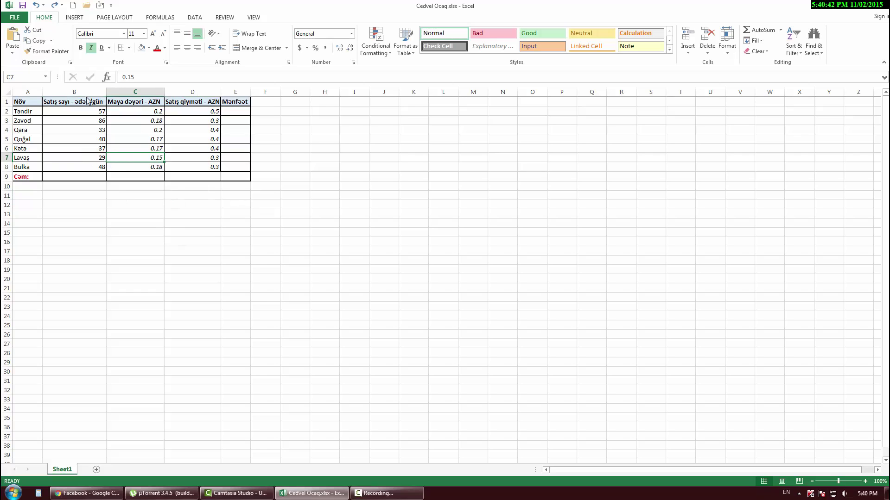
left_click(74, 91)
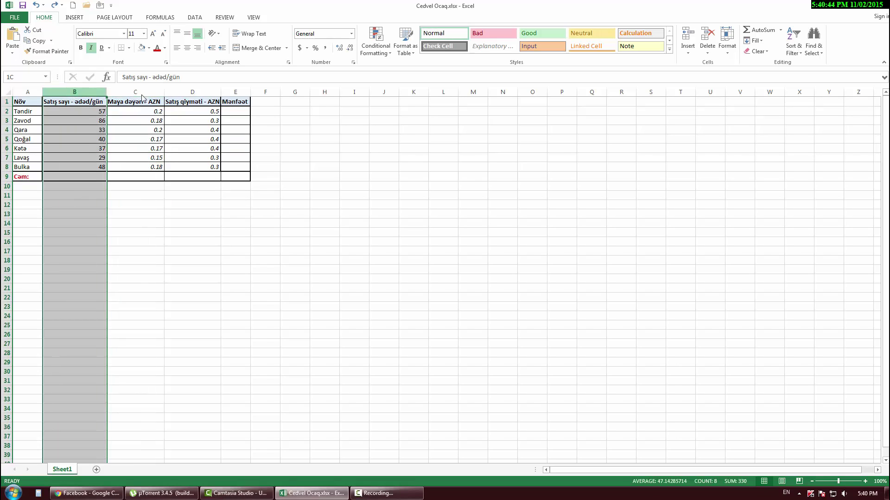
left_click_drag(142, 97, 265, 92)
left_click(165, 217)
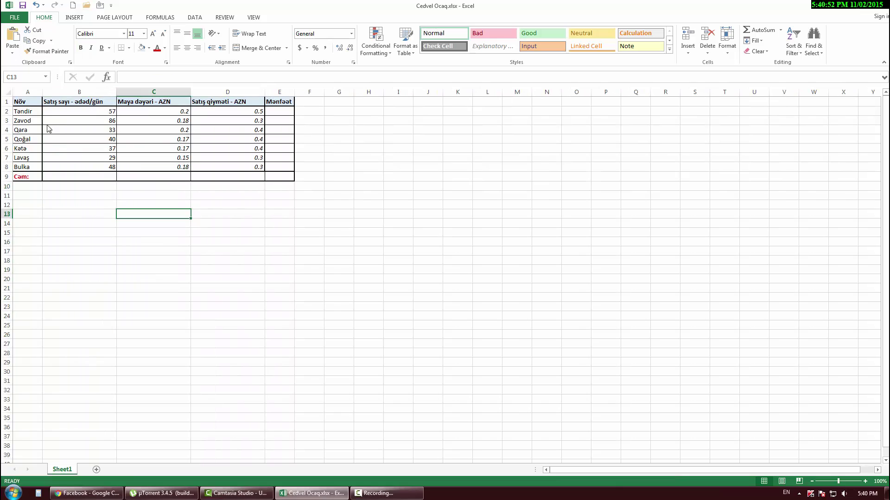
left_click_drag(21, 105, 227, 107)
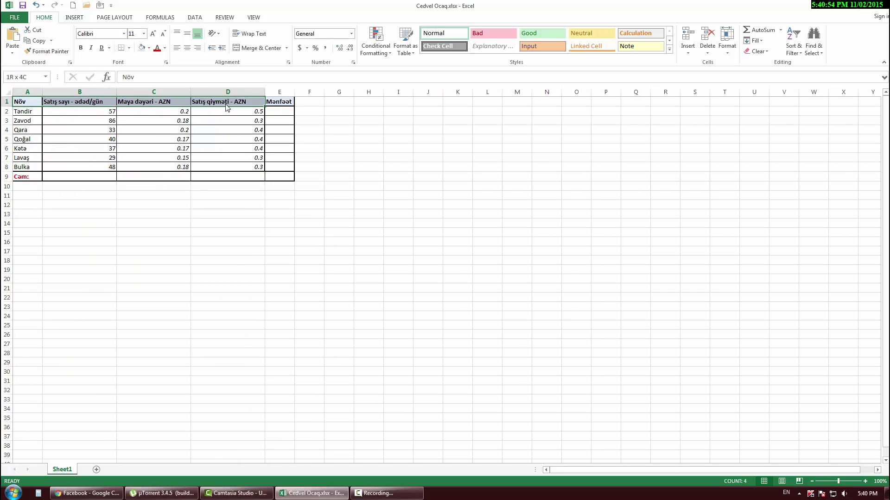
Step: Widen column E so the Mənfəət heading fits
left_click(176, 244)
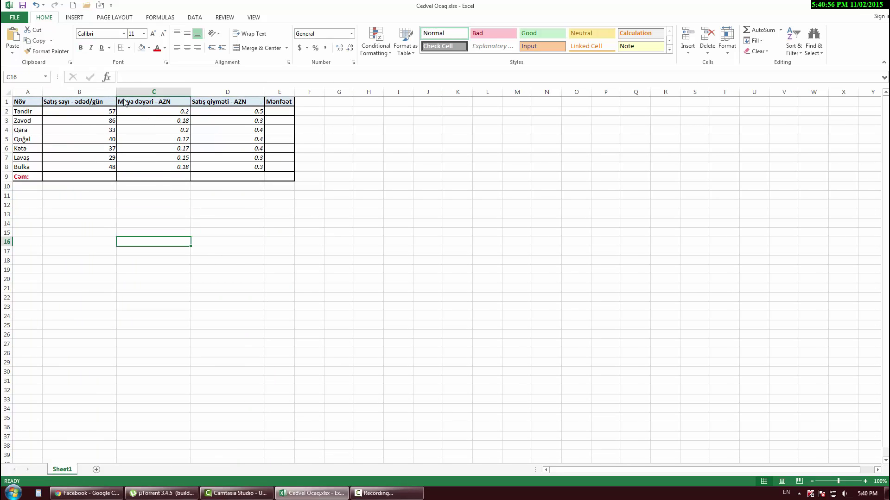
left_click(64, 106)
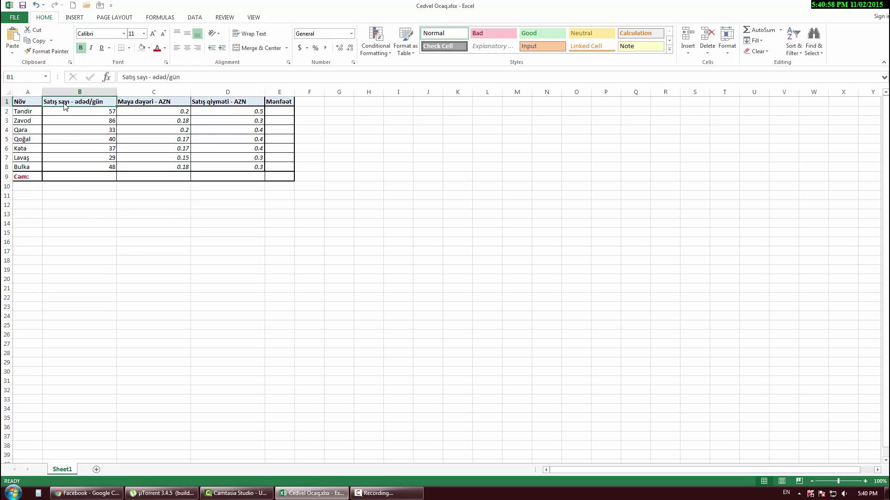
left_click(98, 232)
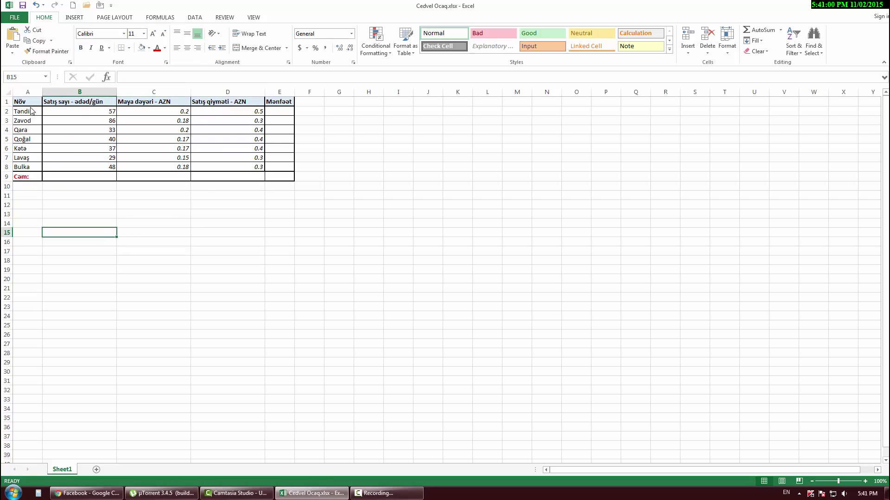
mouse_move(26, 104)
left_mouse_down()
mouse_move(250, 104)
mouse_move(309, 94)
left_mouse_up()
left_click(292, 94)
left_click(216, 233)
Step: Try left, center and right alignment on header row A1:E1, leaving it left-aligned
left_click_drag(27, 102, 287, 102)
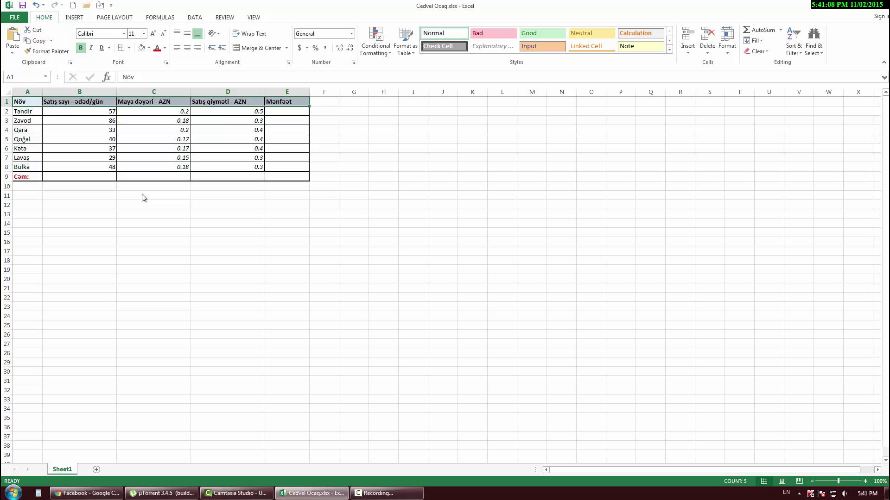
left_click(177, 50)
left_click(188, 48)
left_click(198, 48)
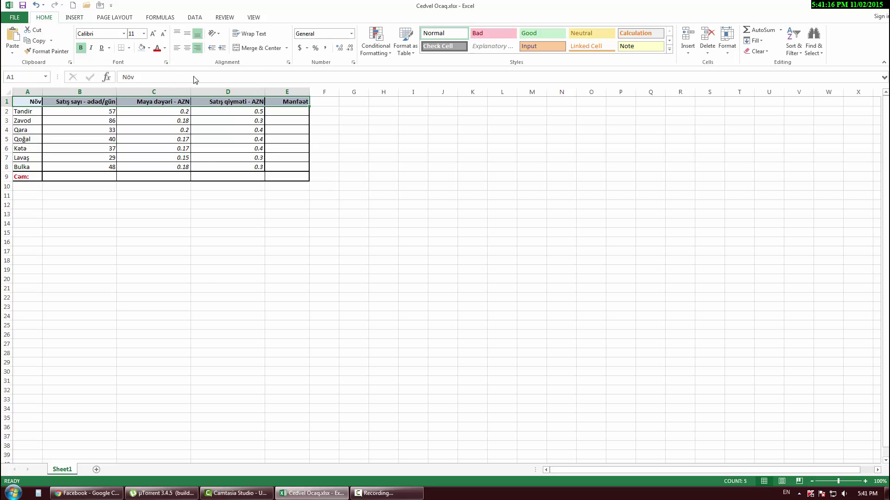
left_click(198, 48)
left_click(188, 48)
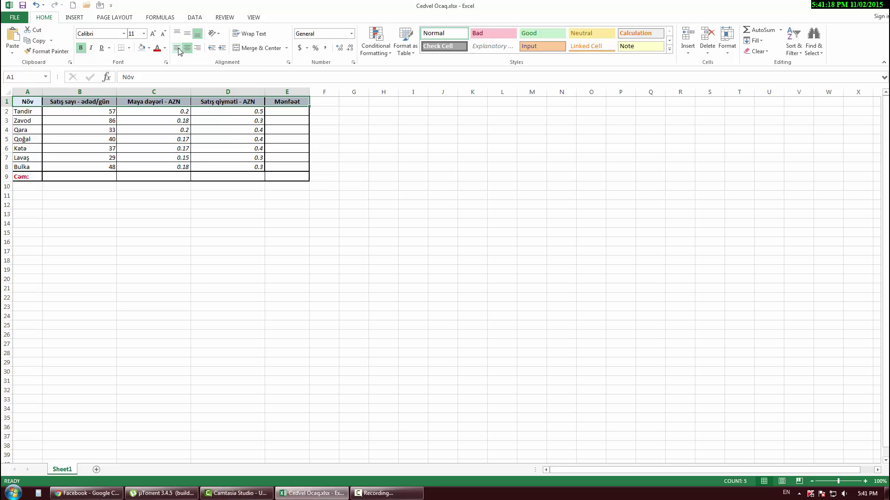
left_click(192, 47)
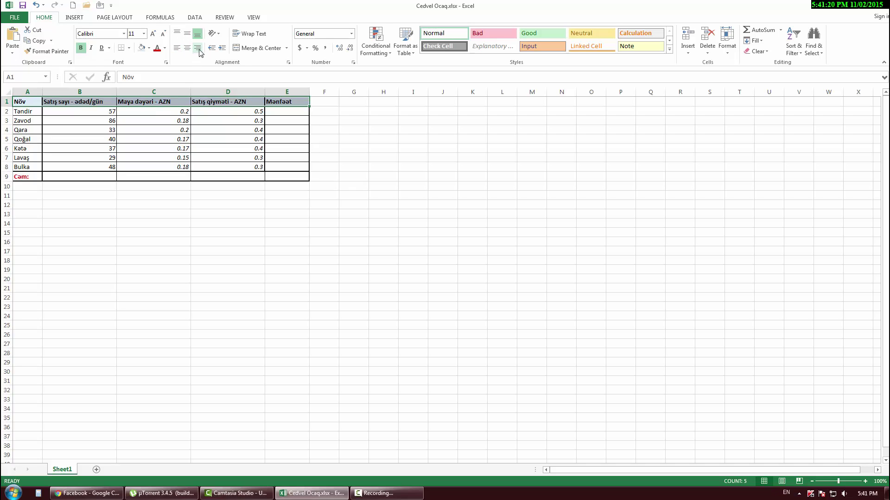
left_click(198, 48)
left_click(188, 49)
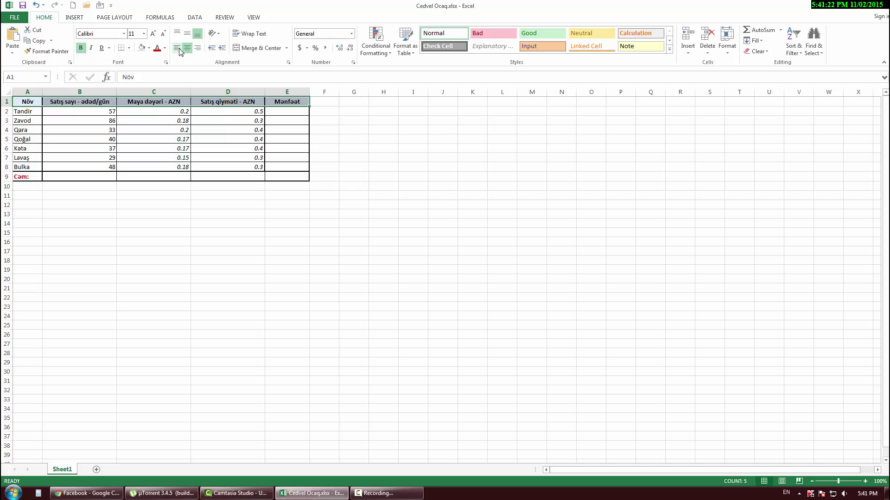
left_click(177, 48)
left_click(177, 48)
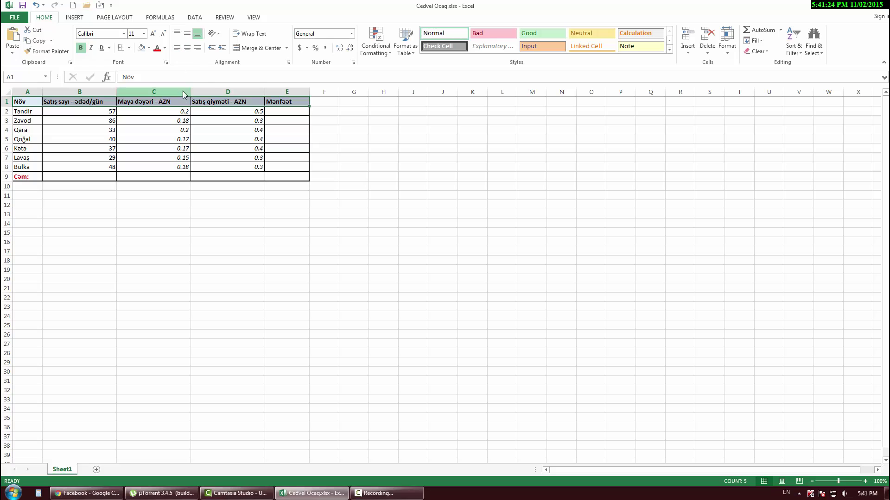
left_click(189, 130)
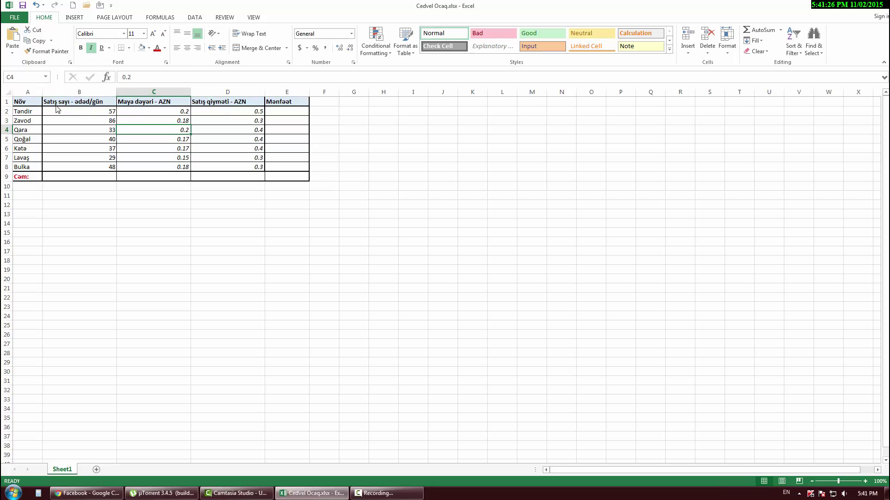
mouse_move(35, 105)
left_mouse_down()
mouse_move(298, 110)
mouse_move(298, 102)
left_mouse_up()
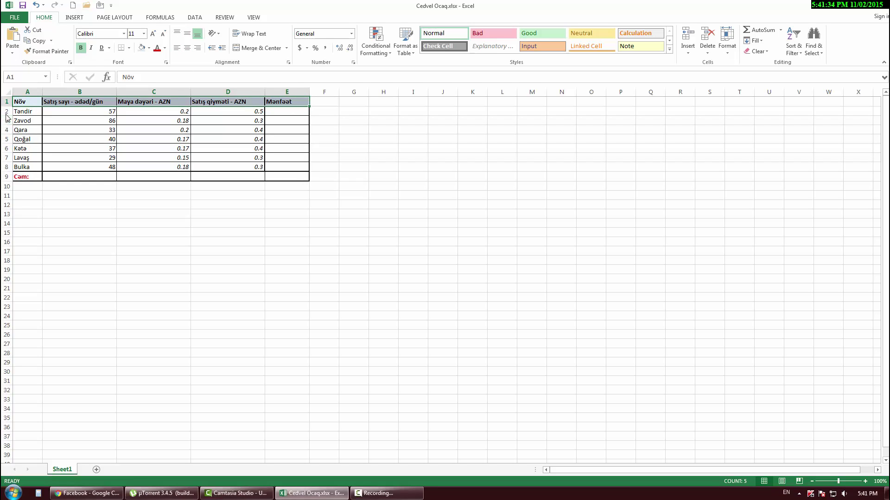
left_click_drag(10, 106, 10, 115)
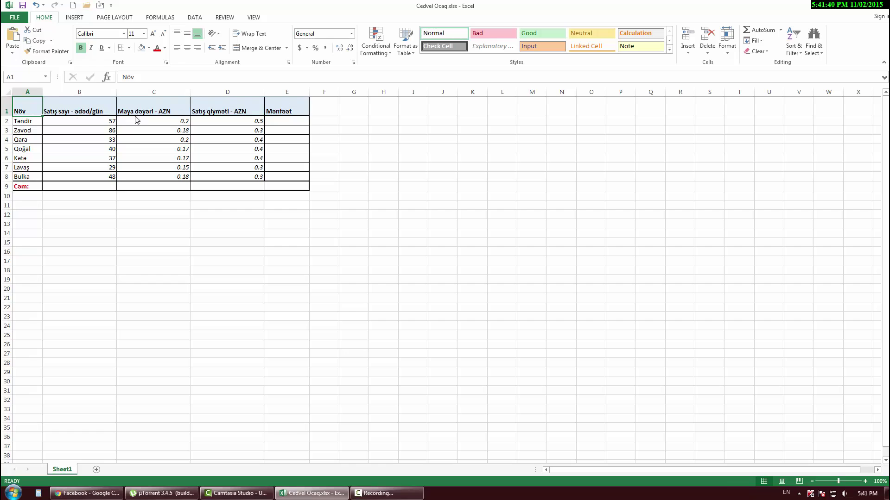
left_click(139, 112)
left_click_drag(28, 111, 287, 112)
left_click(187, 35)
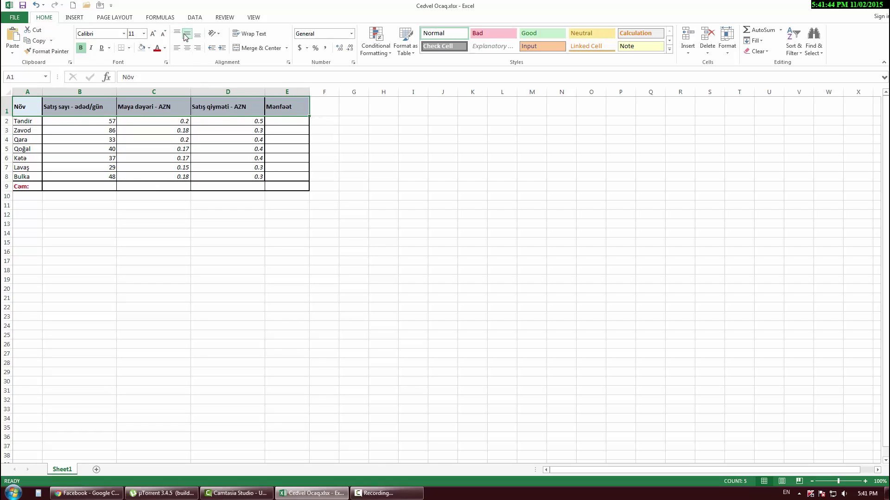
left_click(176, 34)
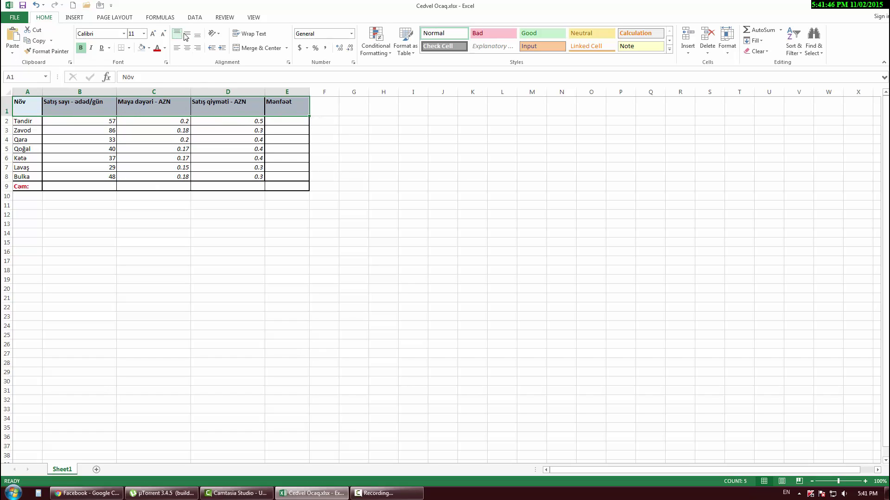
left_click(188, 35)
left_click(198, 36)
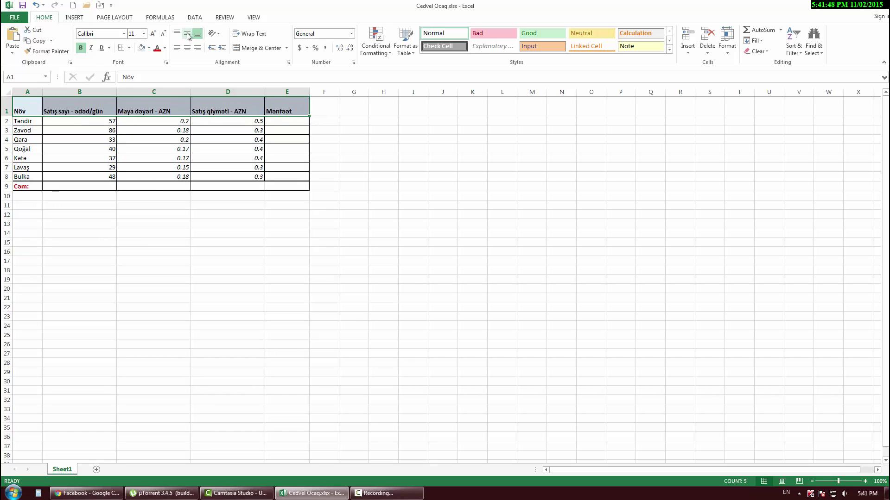
left_click(187, 35)
left_click(176, 35)
left_click(60, 142)
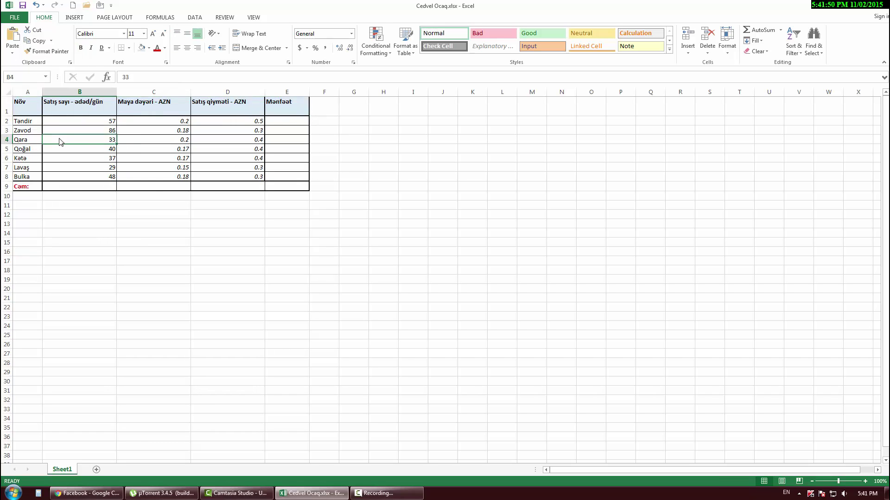
double_click(8, 116)
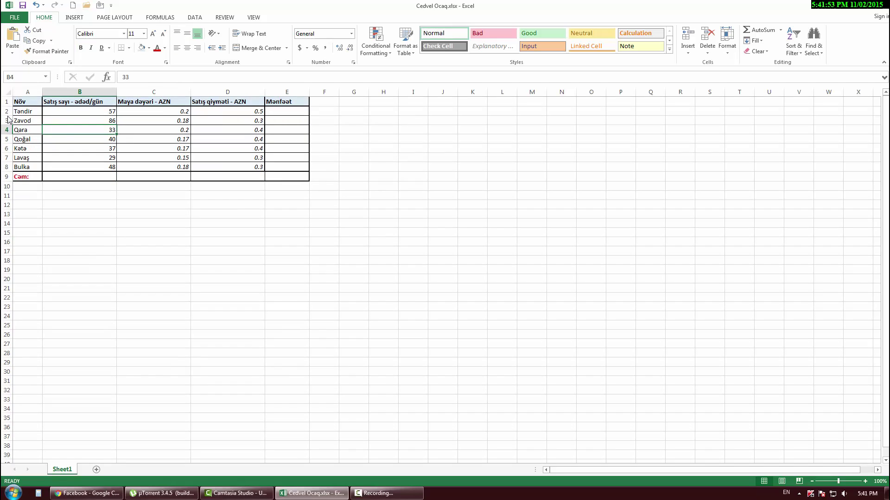
left_click(28, 103)
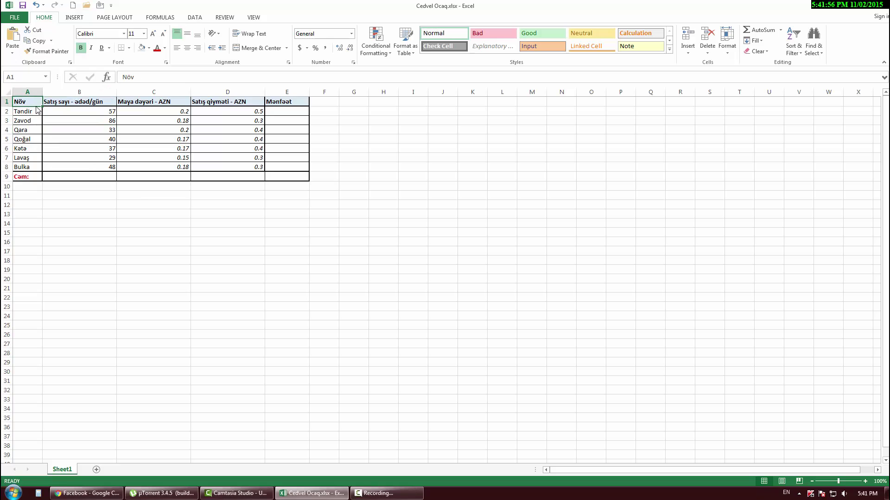
left_click(145, 234)
Step: Narrow columns B, C and D and bring them to a common width
left_click_drag(116, 92, 107, 97)
left_click_drag(181, 92, 165, 91)
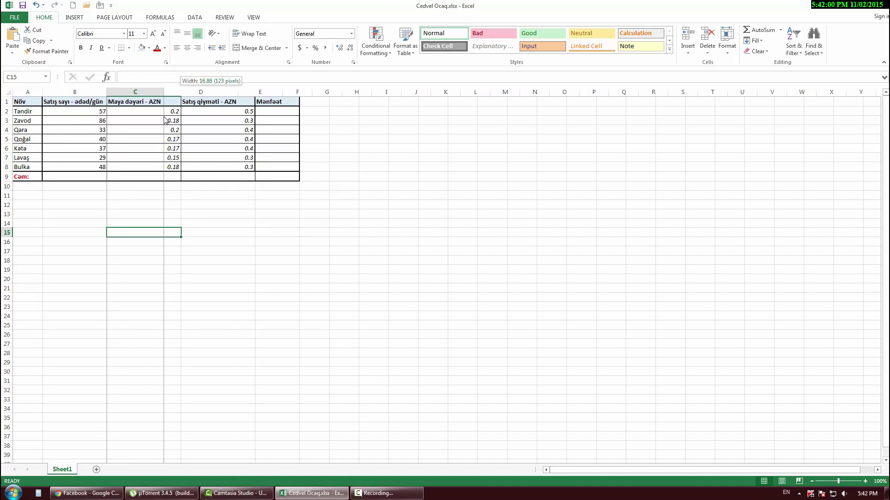
mouse_move(239, 92)
left_mouse_down()
mouse_move(222, 92)
mouse_move(258, 93)
mouse_move(224, 97)
mouse_move(231, 97)
left_mouse_up()
left_click_drag(165, 97, 169, 97)
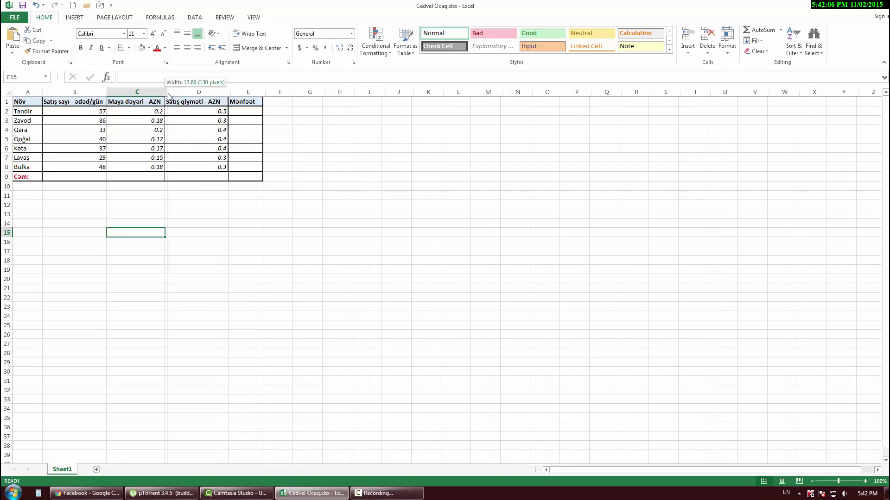
mouse_move(74, 92)
left_mouse_down()
mouse_move(203, 92)
mouse_move(171, 91)
mouse_move(182, 95)
left_mouse_up()
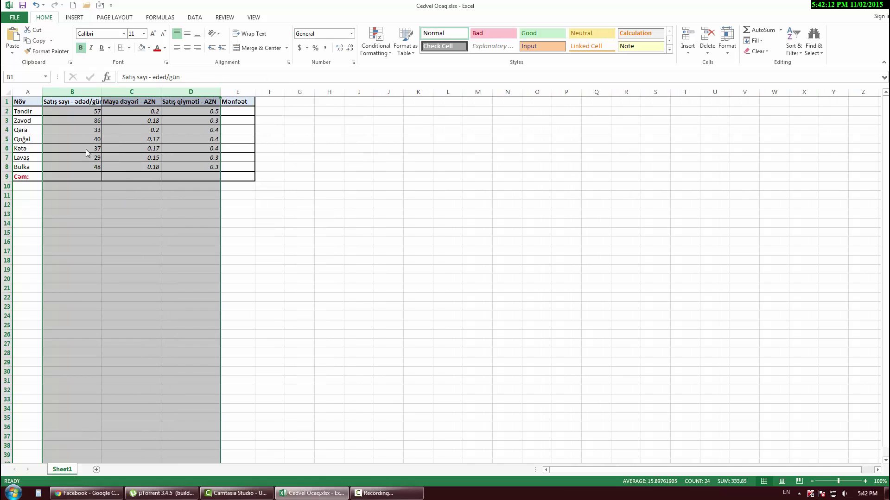
Step: Center the header titles across A1:E1
left_click(84, 93)
left_click_drag(83, 104, 195, 102)
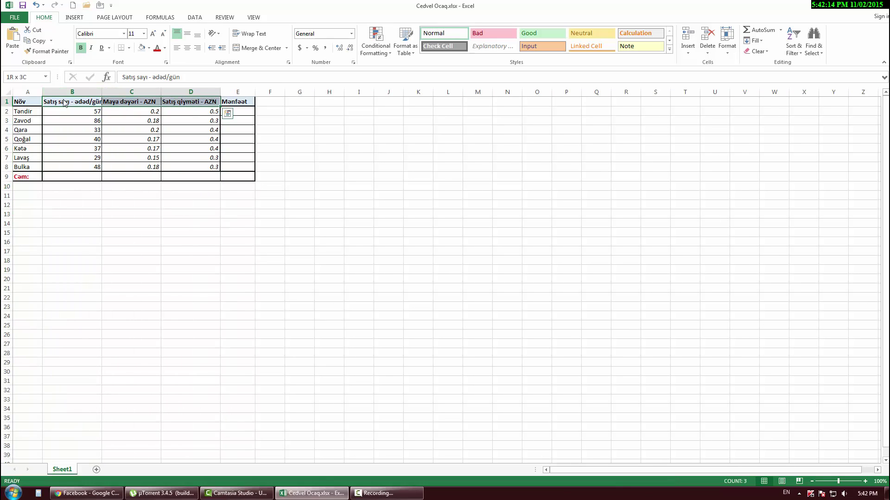
left_click_drag(28, 101, 232, 103)
left_click(187, 48)
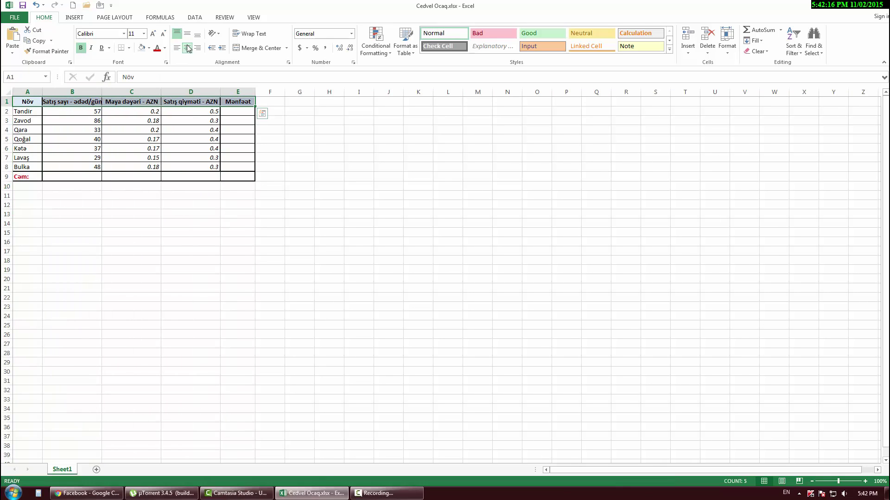
left_click_drag(169, 222, 139, 223)
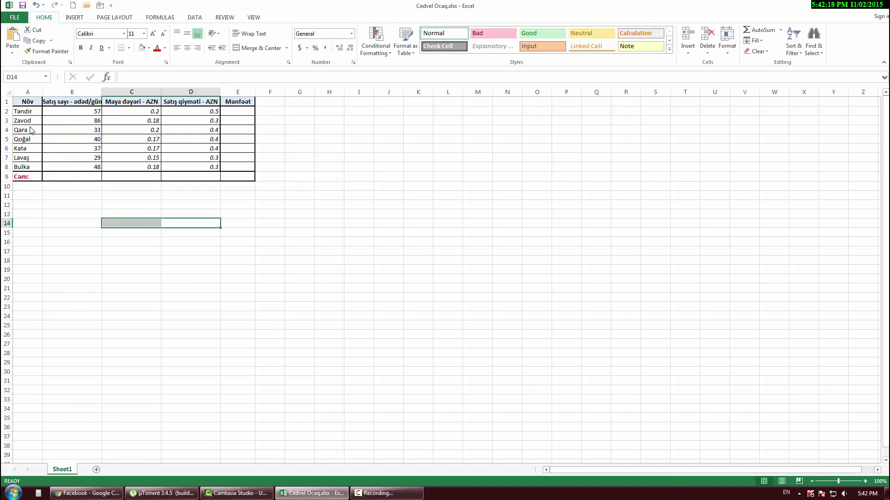
left_click(238, 104)
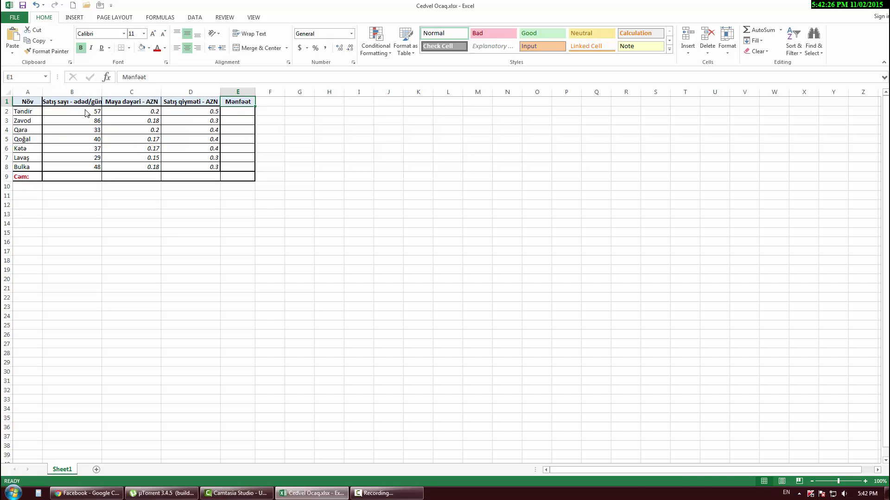
left_click_drag(86, 113, 95, 167)
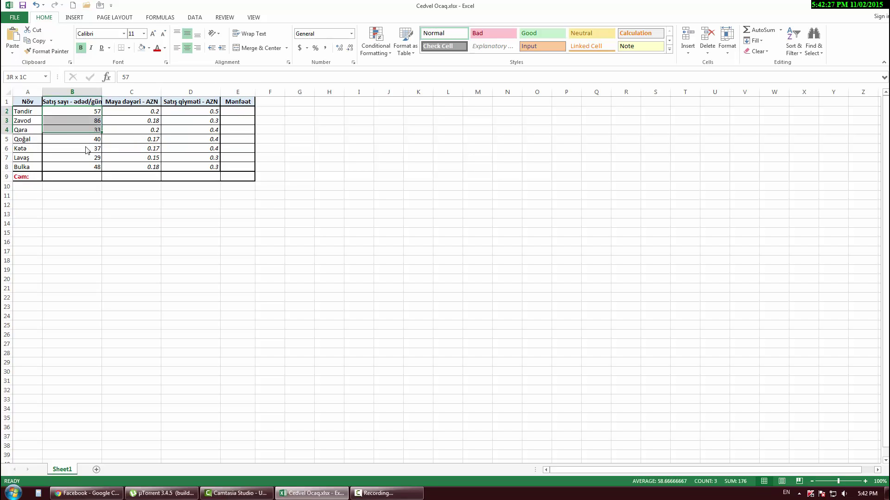
Step: Set the font colour of the B2:B8 sales counts to the light green theme colour
left_click(165, 47)
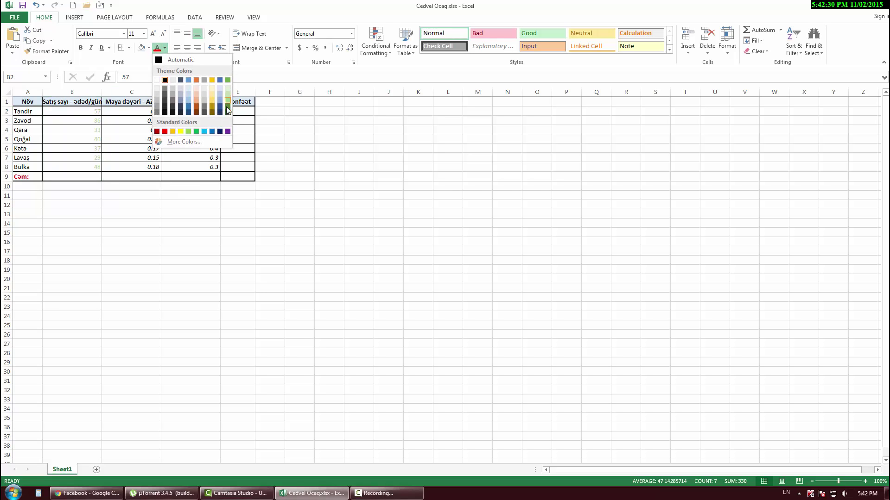
left_click(188, 133)
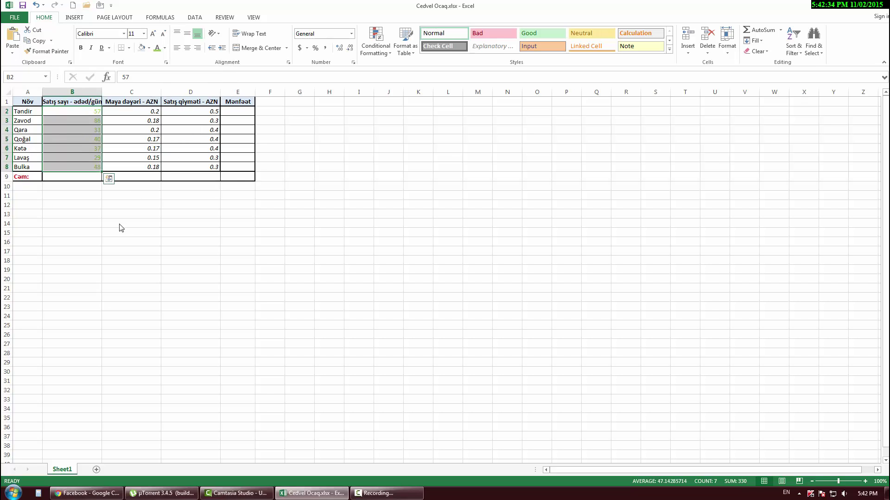
left_click(122, 232)
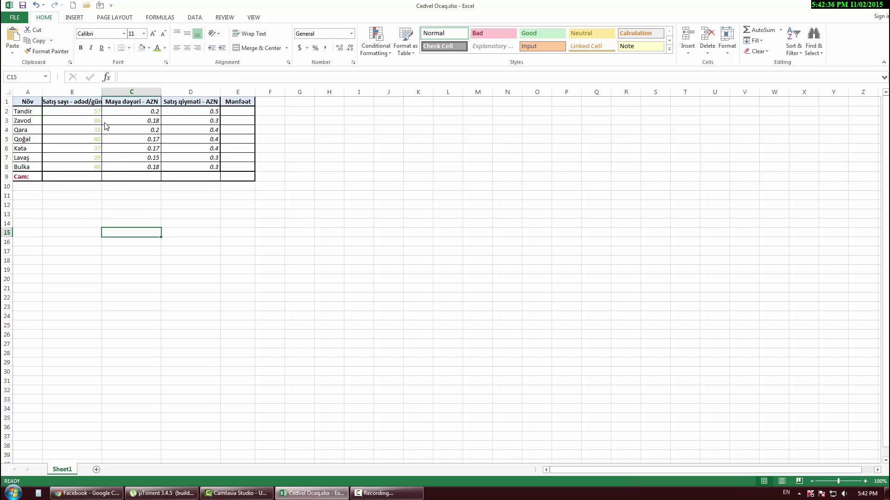
left_click_drag(91, 116, 87, 153)
Step: Inspect the cost values in cells C7, C2 and C4
left_click(118, 157)
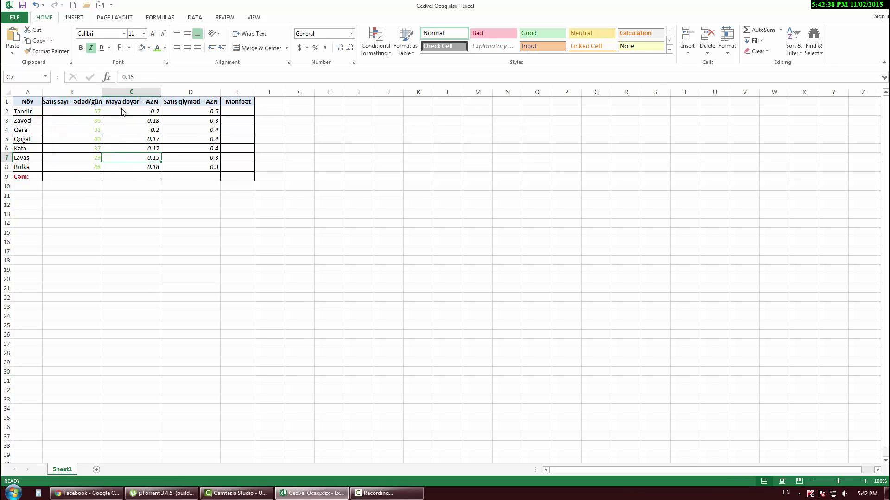
left_click(148, 114)
left_click_drag(153, 110, 154, 120)
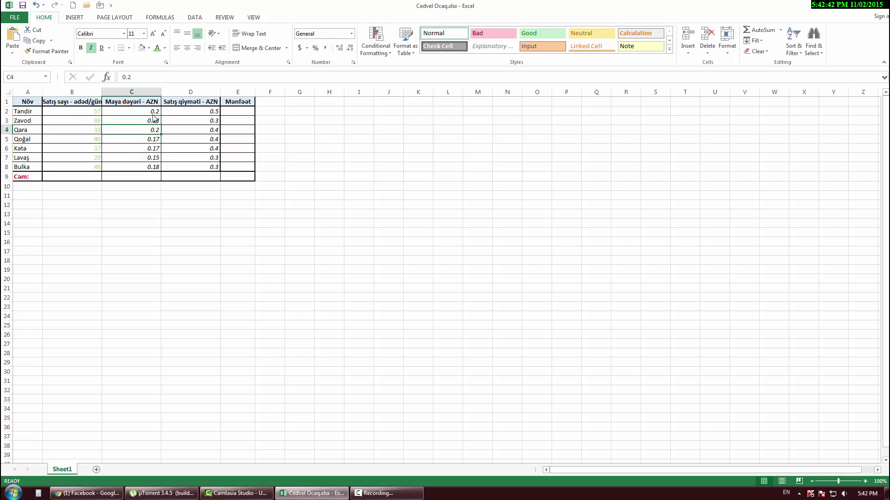
left_click(153, 123)
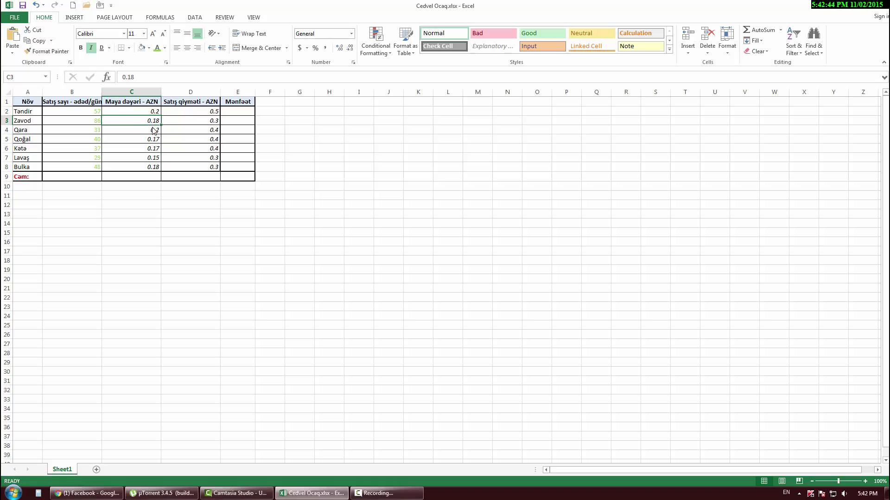
left_click(156, 132)
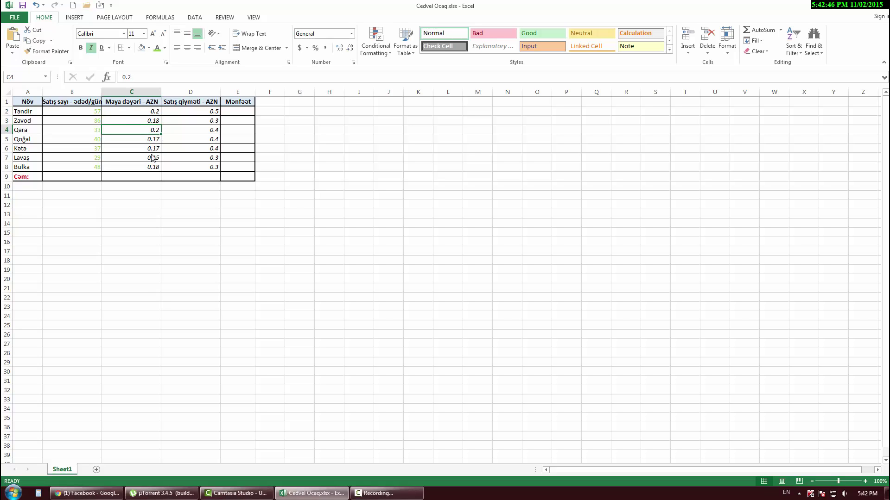
left_click(137, 114)
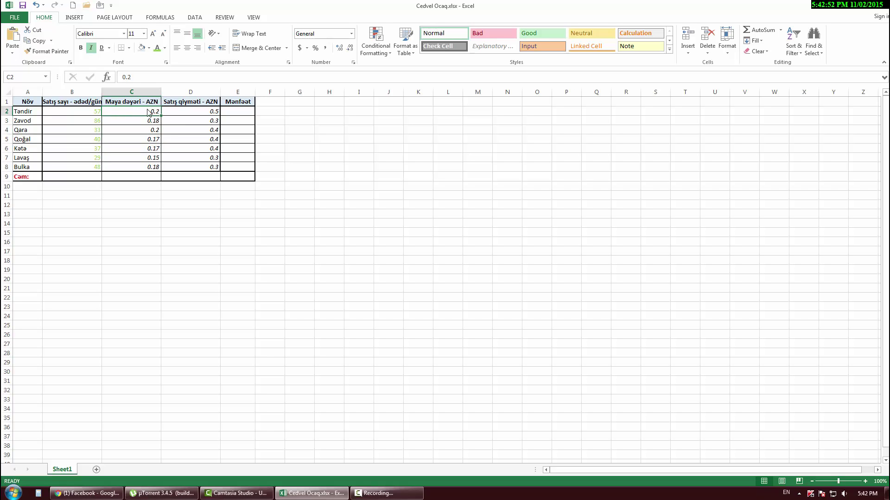
Step: Add six decimal places to the cost and price values in C2:D8
left_click_drag(153, 115, 192, 165)
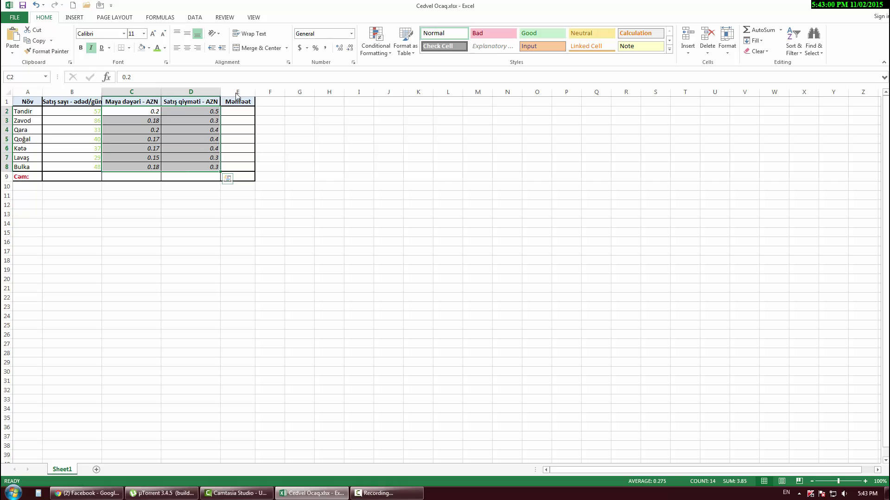
left_click(339, 51)
left_click(339, 51)
left_click(338, 51)
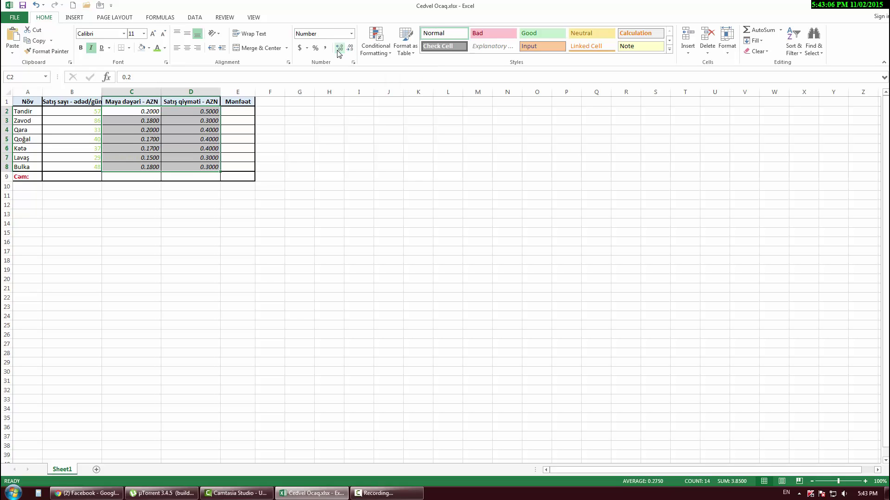
left_click(339, 51)
left_click(339, 51)
left_click(339, 51)
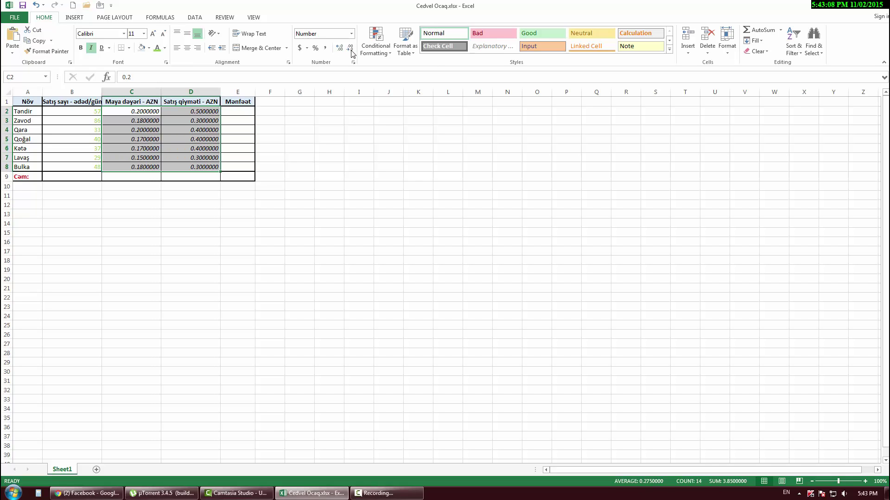
Step: Reduce the C2:D8 values back to one decimal place, then select empty cell D16
left_click(351, 48)
left_click(351, 49)
left_click(351, 48)
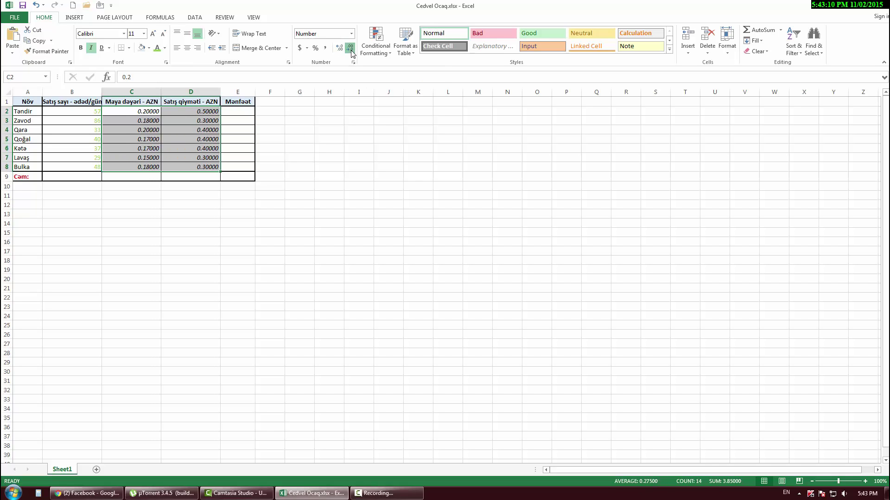
left_click(350, 48)
left_click(351, 49)
left_click(350, 48)
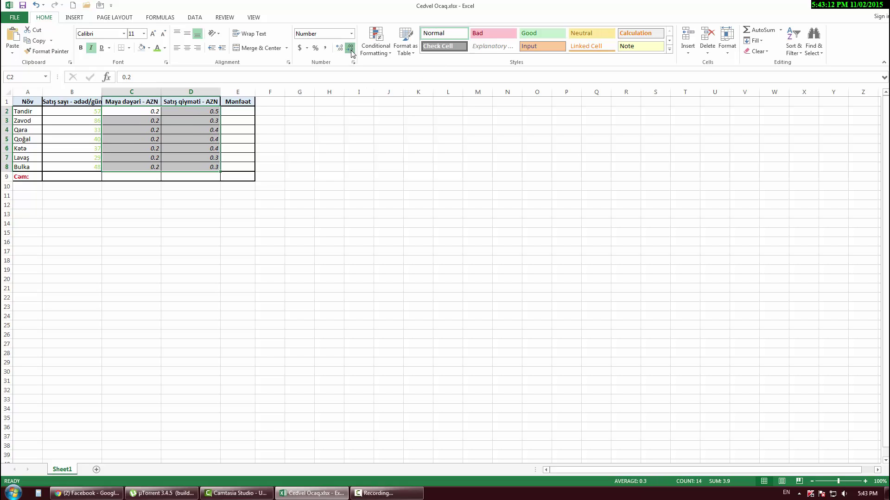
left_click(351, 48)
left_click(338, 48)
left_click(202, 242)
Step: Enter the test value 0.2561798 in D16 and show it as a fixed-decimal number
type("0.2561798")
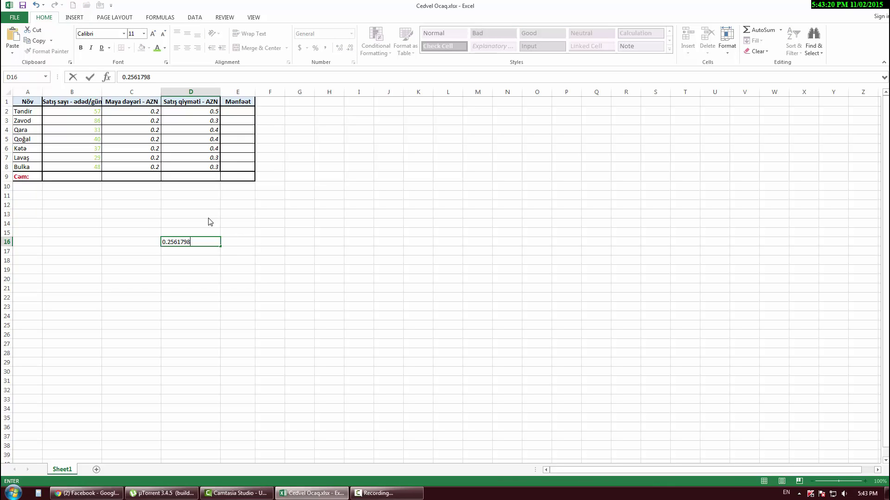
key("Return")
left_click(208, 244)
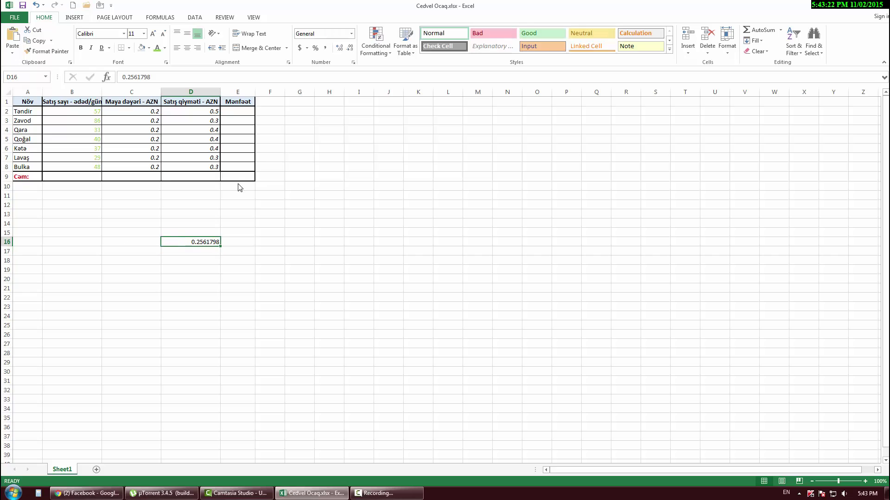
left_click(351, 48)
Step: Add four decimal places to D16, then reduce it down to one decimal place
left_click(340, 48)
left_click(340, 48)
left_click(339, 48)
left_click(339, 49)
left_click(339, 48)
left_click(350, 49)
left_click(350, 49)
left_click(350, 48)
left_click(350, 49)
left_click(350, 49)
left_click(350, 49)
left_click(350, 49)
left_click(350, 49)
left_click(350, 48)
left_click(351, 49)
Step: Reselect D16, add four decimal places back, then remove three again
left_click(198, 273)
left_click(213, 244)
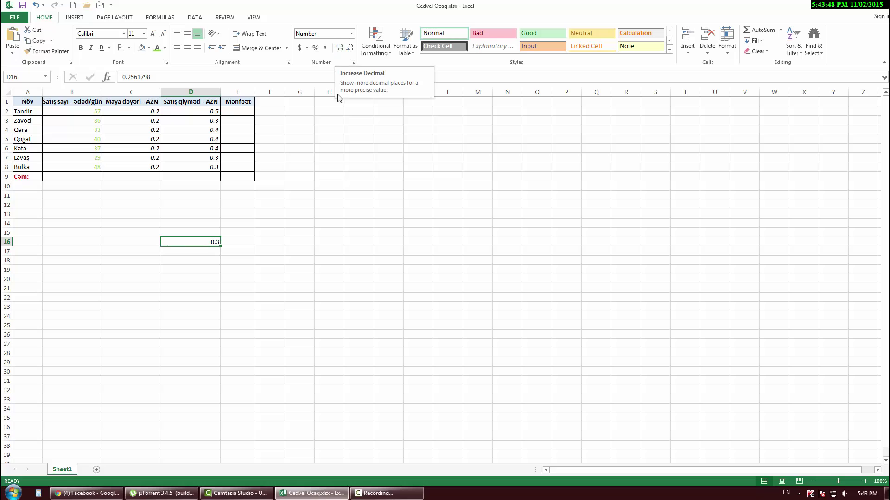
left_click(340, 48)
left_click(340, 48)
left_click(340, 48)
left_click(340, 49)
left_click(340, 48)
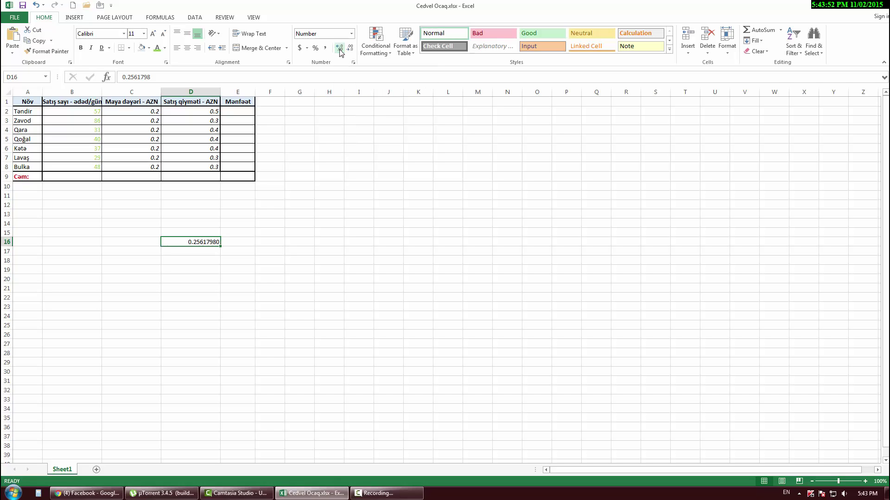
left_click(340, 48)
left_click(340, 48)
left_click(349, 49)
left_click(350, 48)
left_click(350, 48)
left_click(350, 48)
left_click(237, 335)
Step: Clear the test value by deleting the contents of range C11:G21
left_click_drag(299, 288, 122, 197)
key("Delete")
left_click(62, 243)
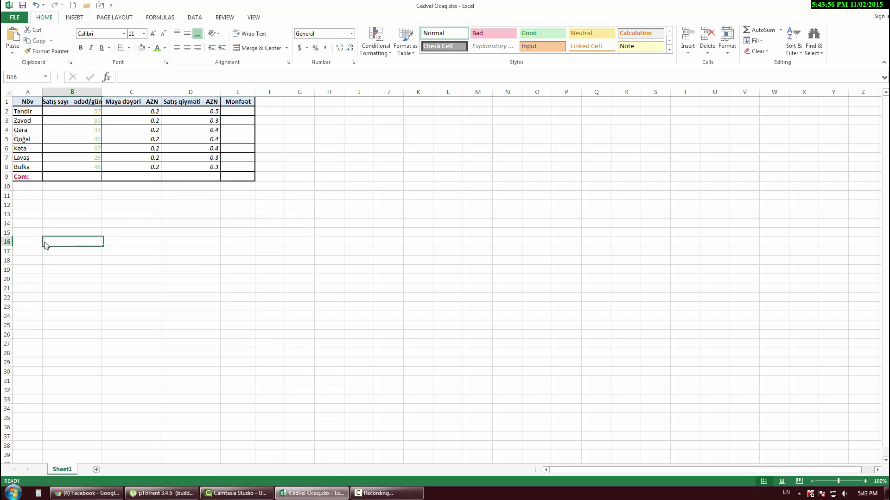
left_click(177, 232)
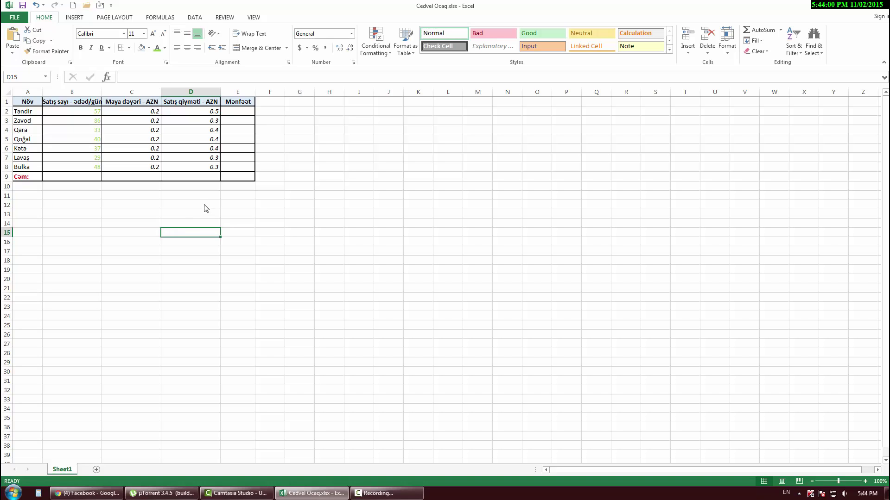
left_click(144, 113)
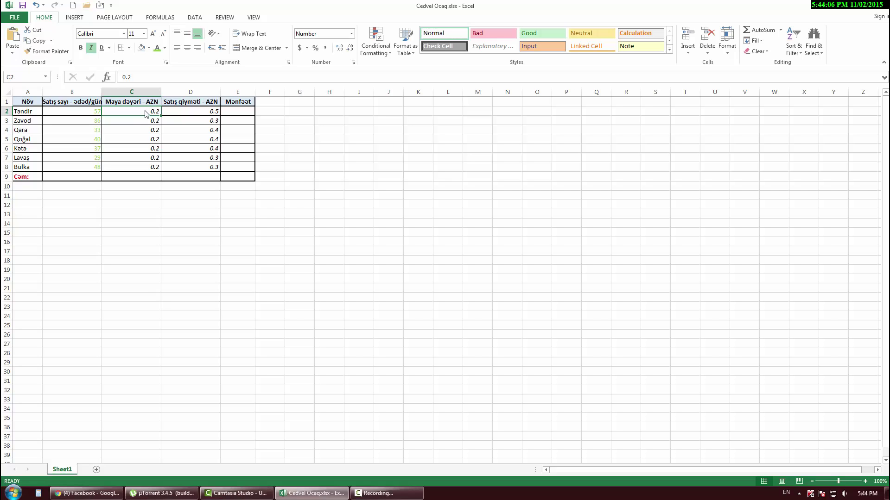
key("Down")
key("Down")
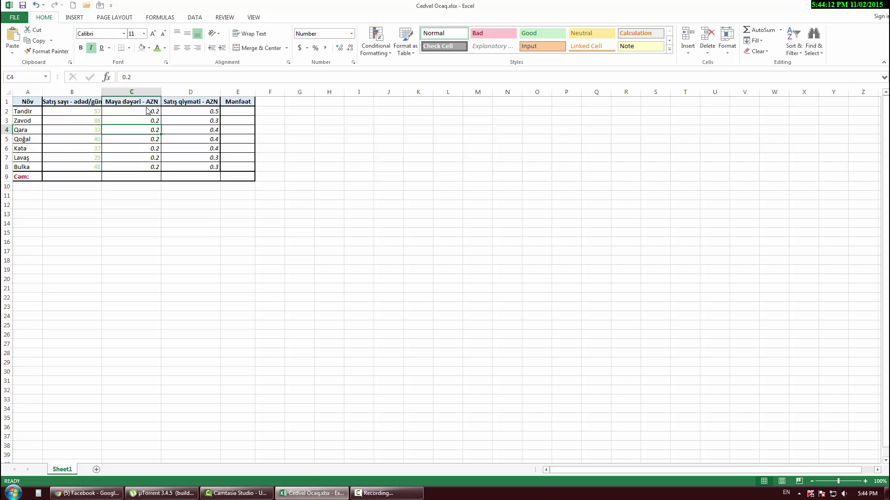
left_click(151, 121)
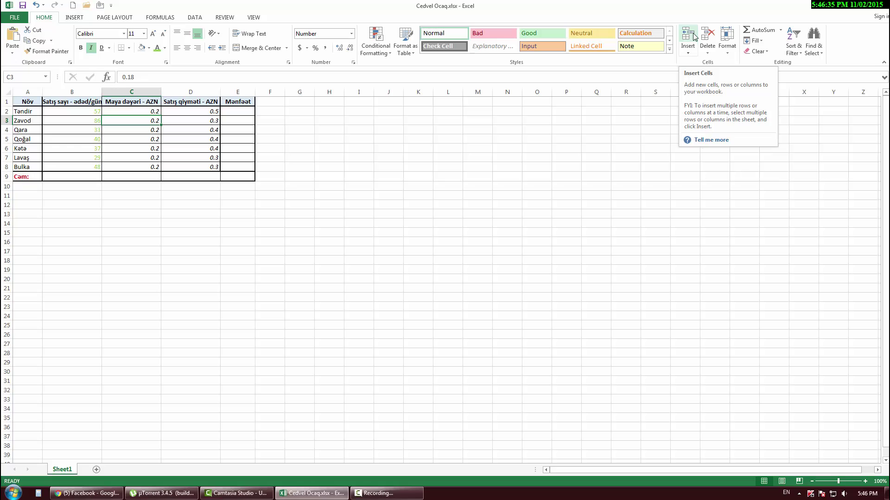
left_click(134, 140)
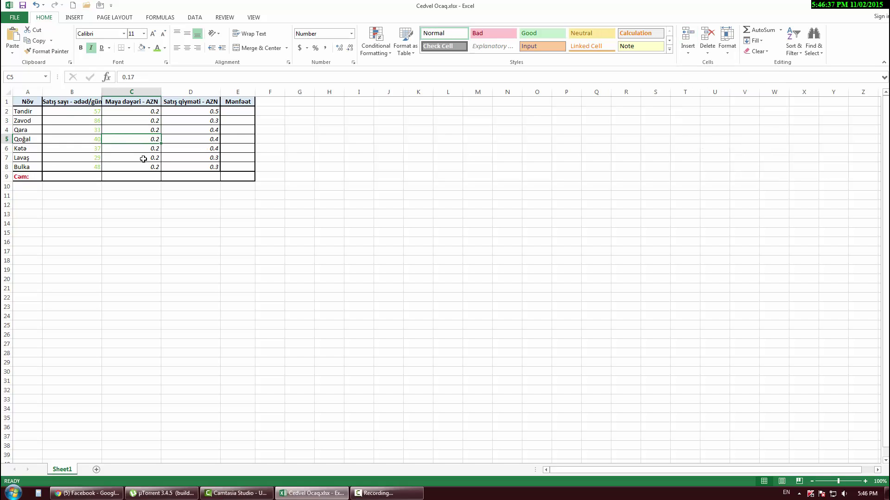
left_click(81, 140)
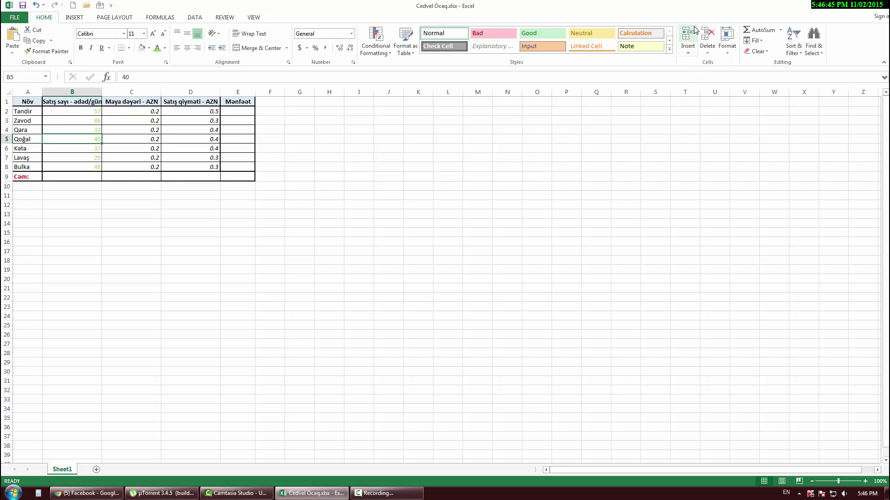
Step: Insert a blank sheet row above Qoğal, then undo it
left_click(690, 51)
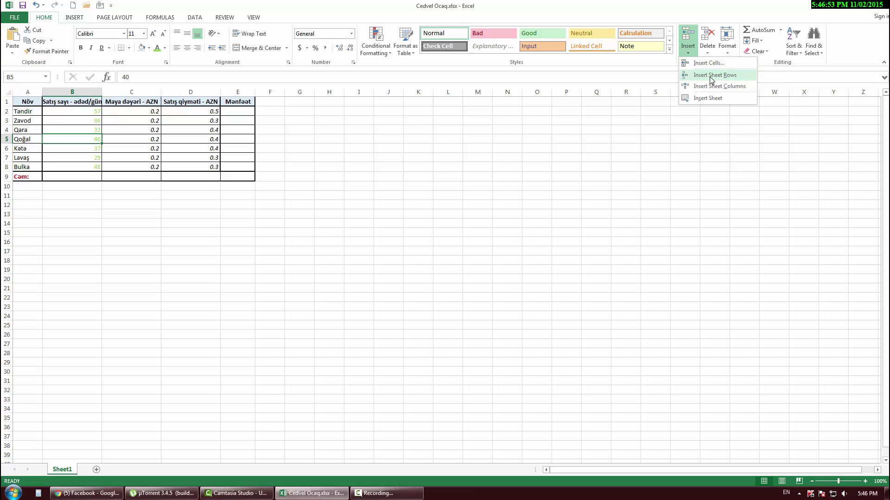
left_click(711, 76)
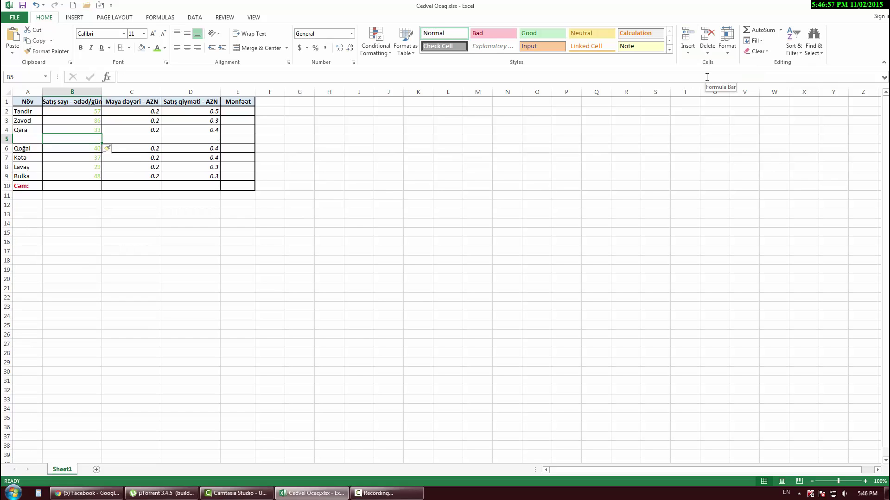
key("ctrl+z")
Step: Insert a blank sheet column before column B, undo it, and reopen the Insert menu
left_click(690, 54)
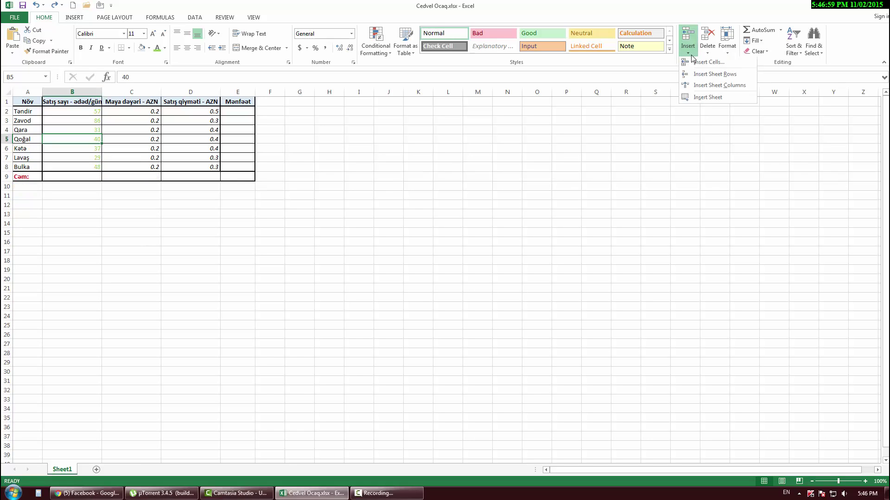
left_click(735, 94)
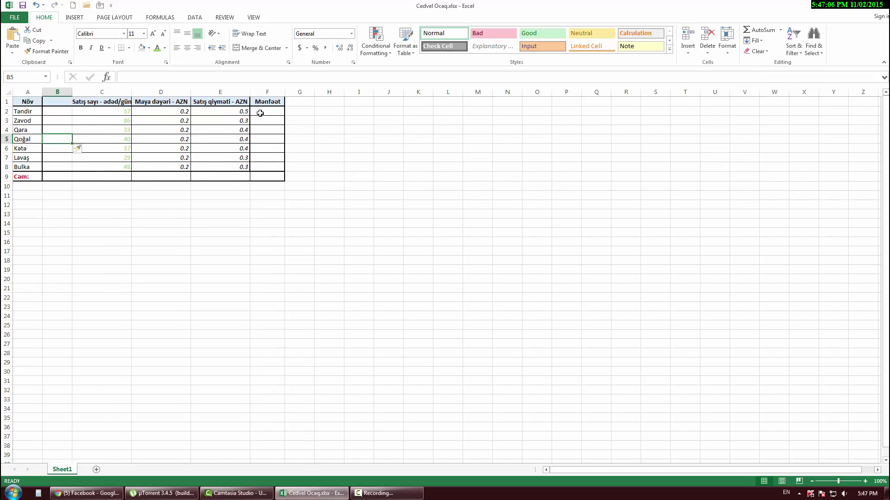
key("ctrl+z")
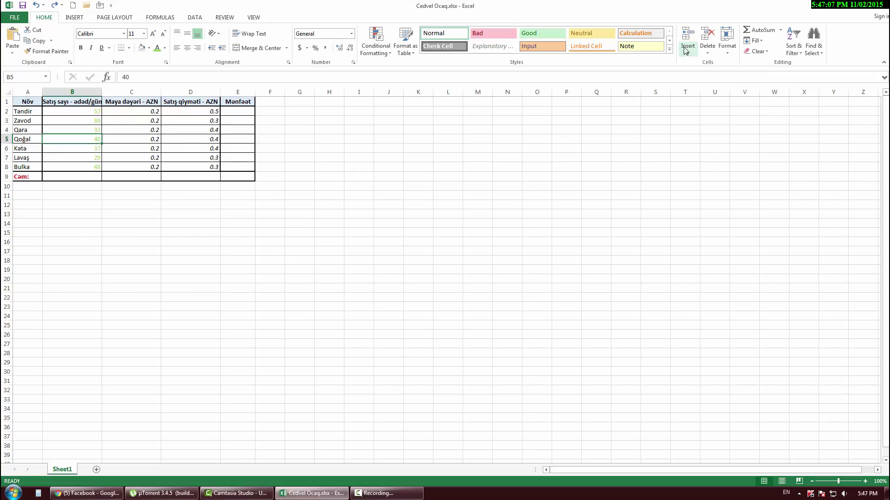
left_click(687, 52)
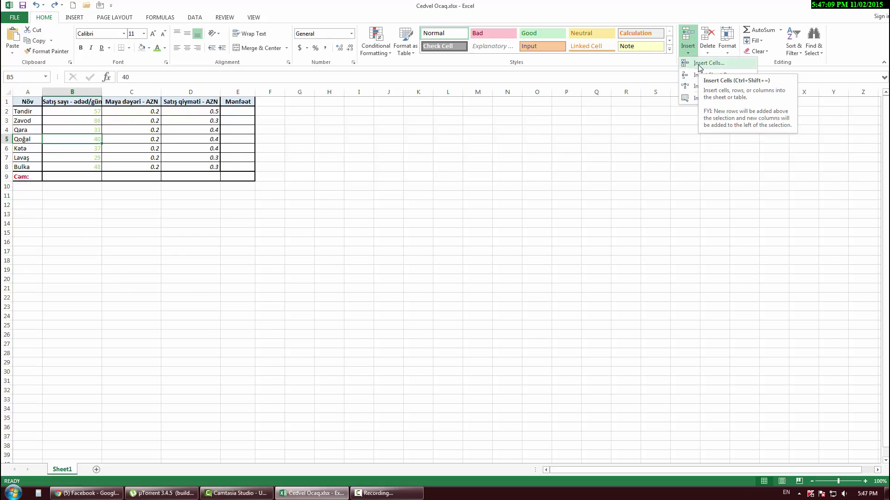
Step: Insert a cell at B5 shifting cells right, check C5:F5, then undo
left_click(704, 63)
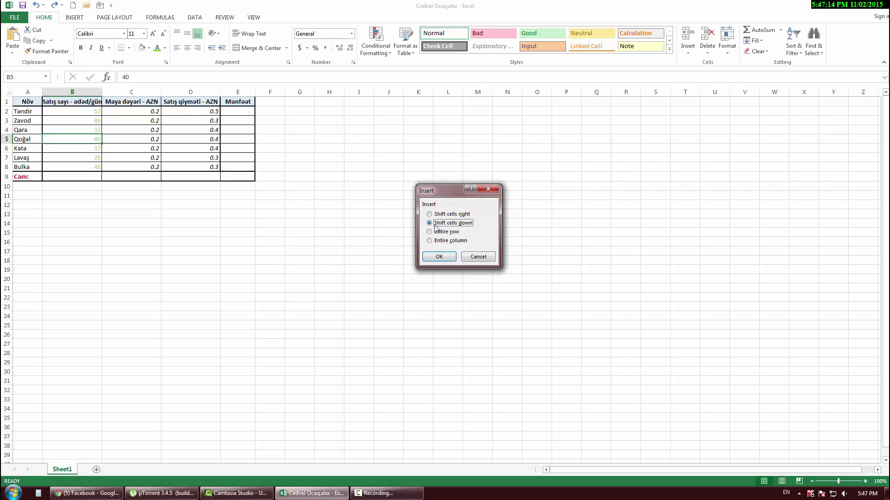
left_click(445, 215)
left_click(440, 257)
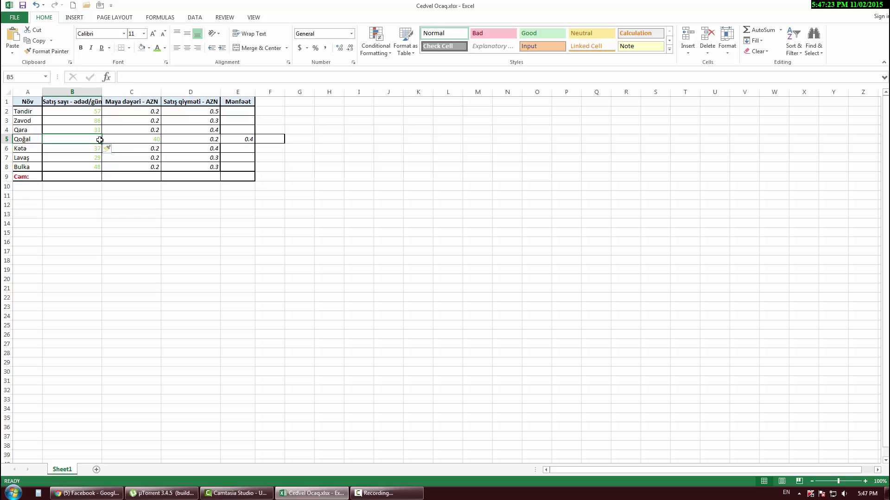
left_click_drag(116, 139, 262, 137)
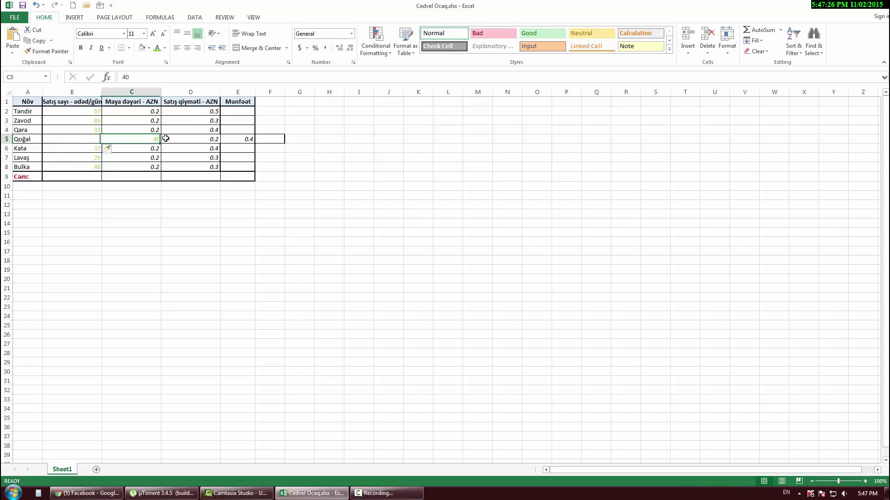
key("ctrl+z")
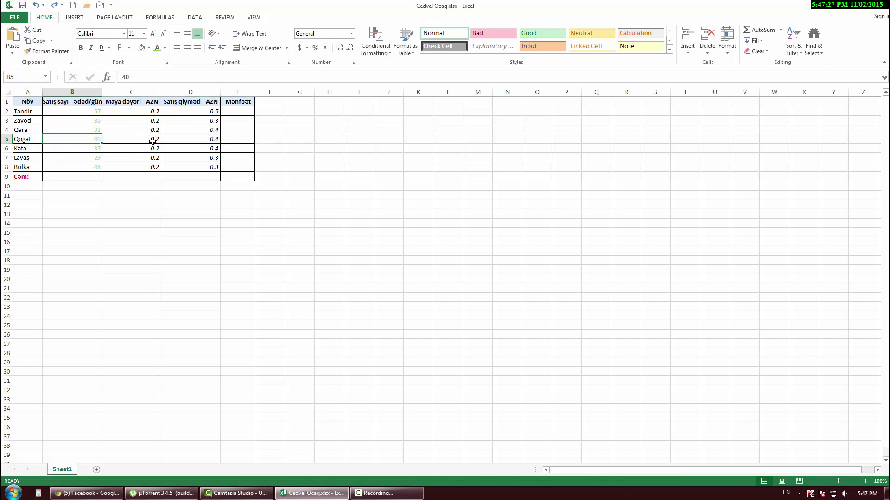
Step: Insert a cell at B5 shifting cells down, then undo
left_click(687, 52)
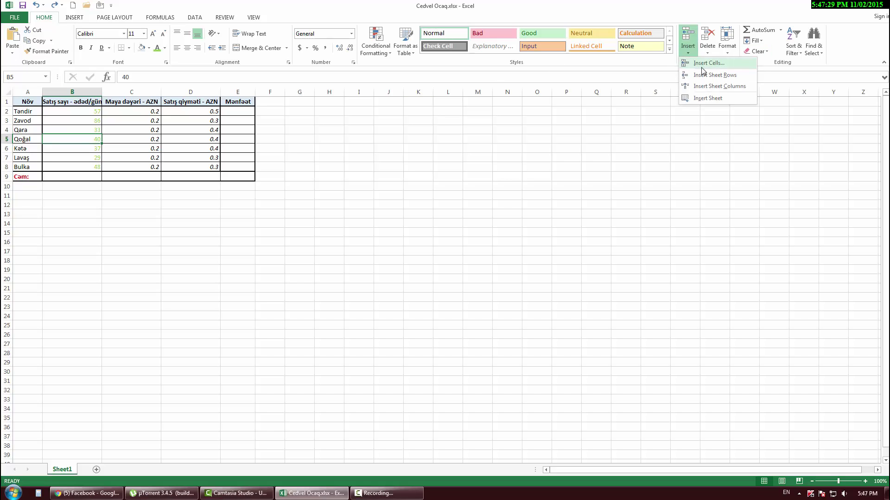
left_click(699, 64)
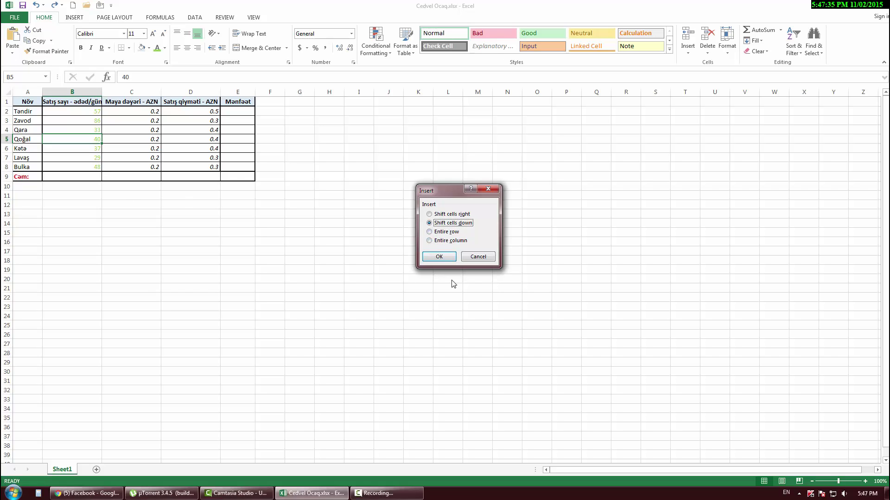
left_click(440, 257)
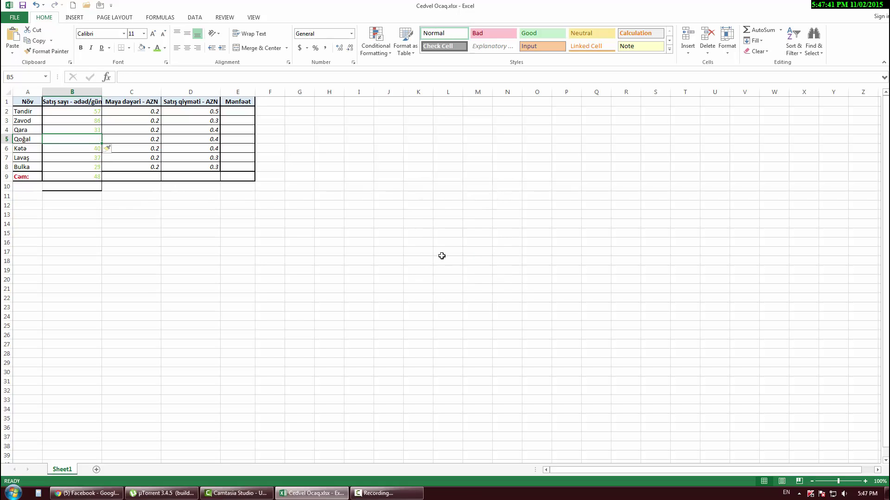
key("ctrl+z")
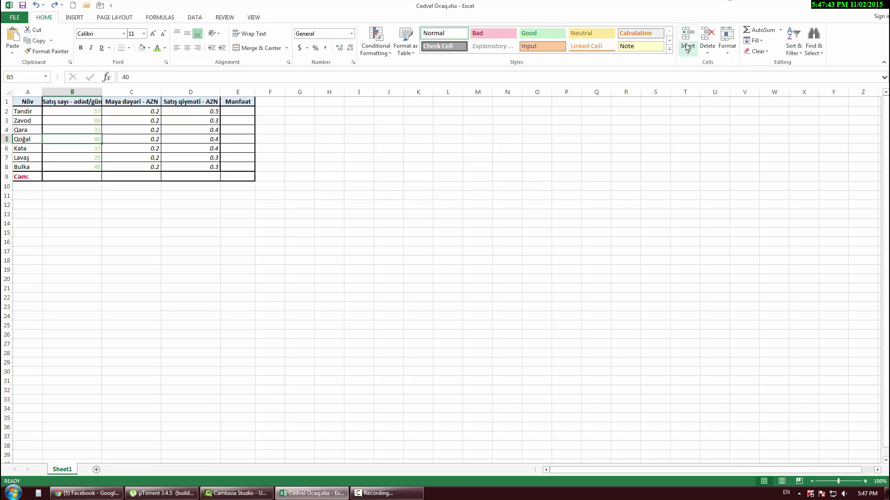
Step: Insert an entire row at B5 via Insert Cells, then undo
left_click(687, 49)
left_click(695, 63)
key("Down")
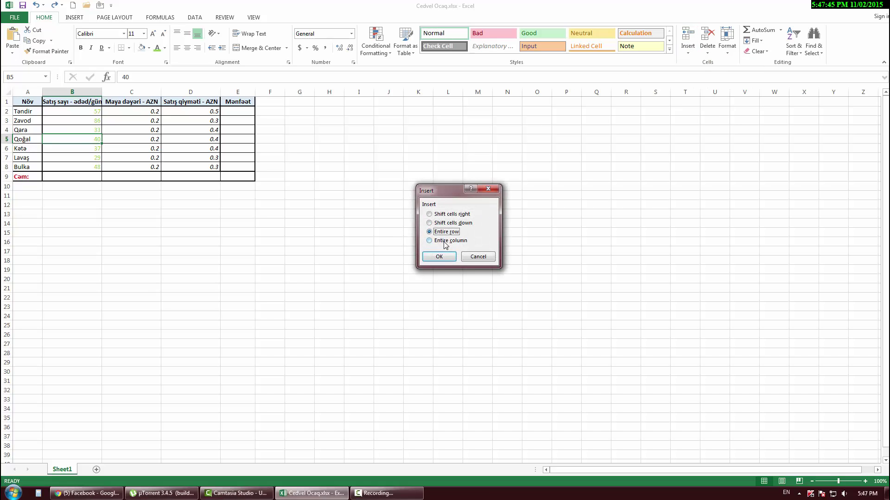
key("Down")
left_click(445, 232)
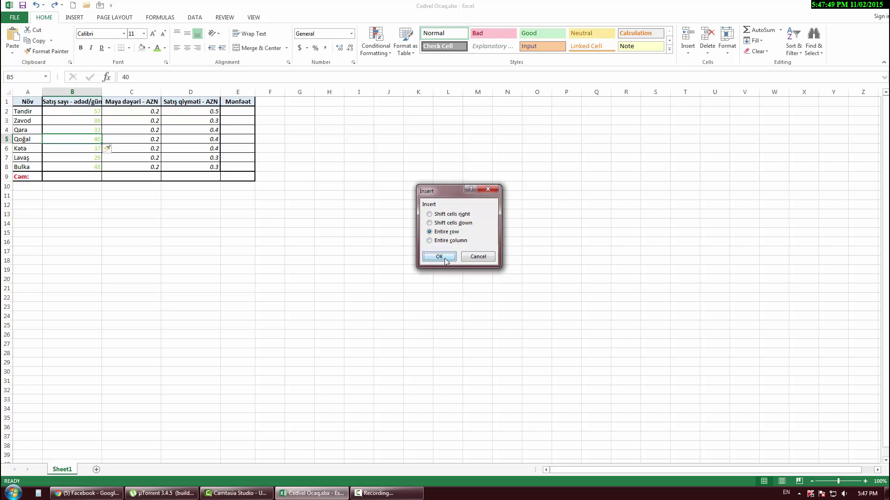
left_click(443, 257)
key("ctrl+z")
Step: Insert an entire column at B5 via Insert Cells, then undo
left_click(707, 50)
left_click(688, 52)
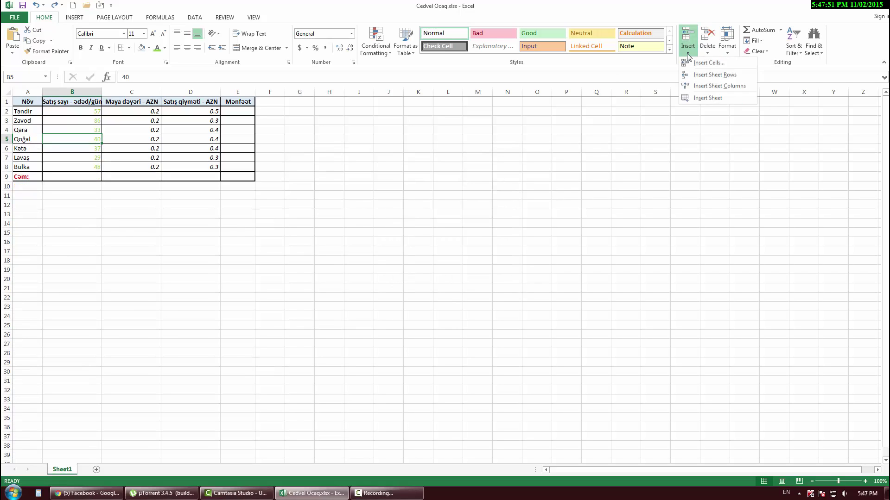
left_click(723, 63)
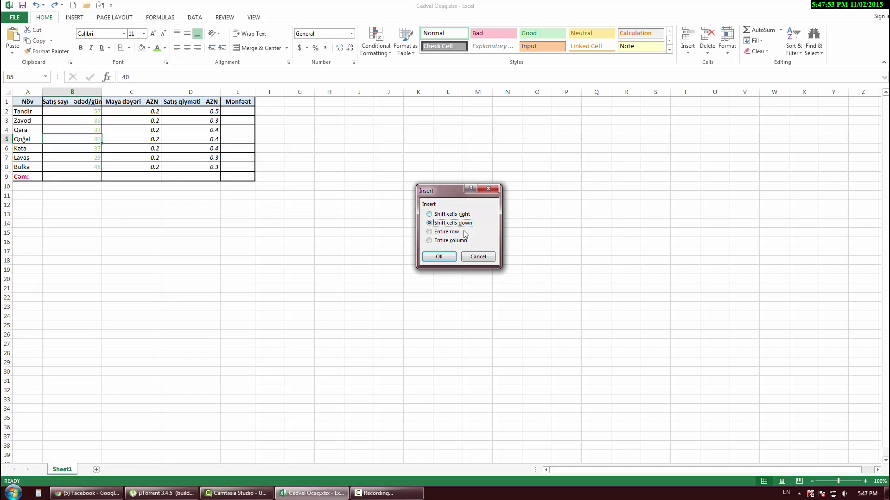
left_click(452, 242)
left_click(439, 257)
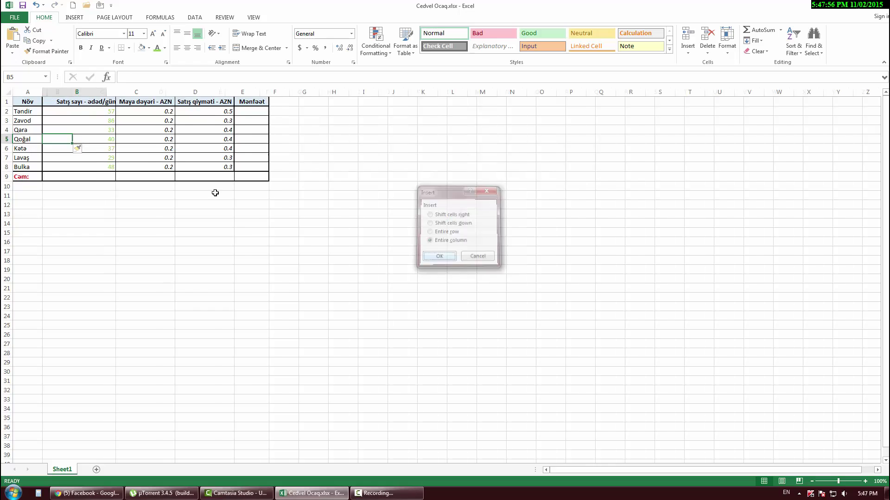
key("ctrl+z")
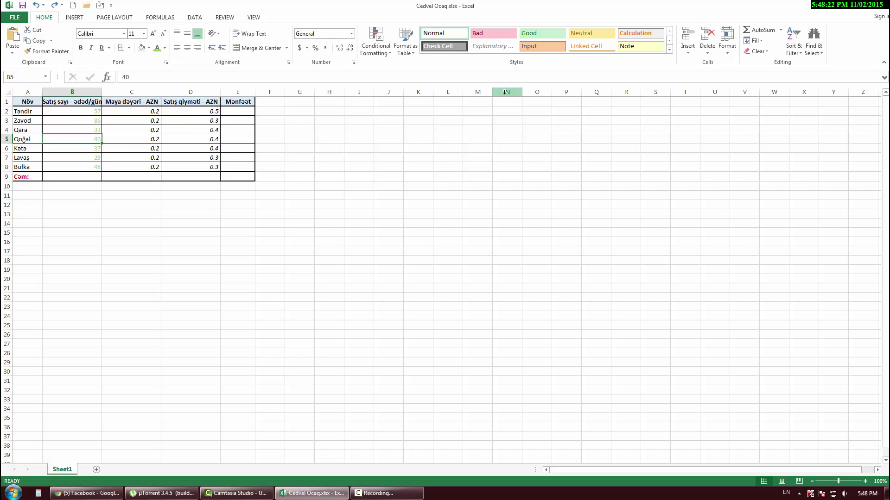
left_click(84, 146)
left_click(82, 141)
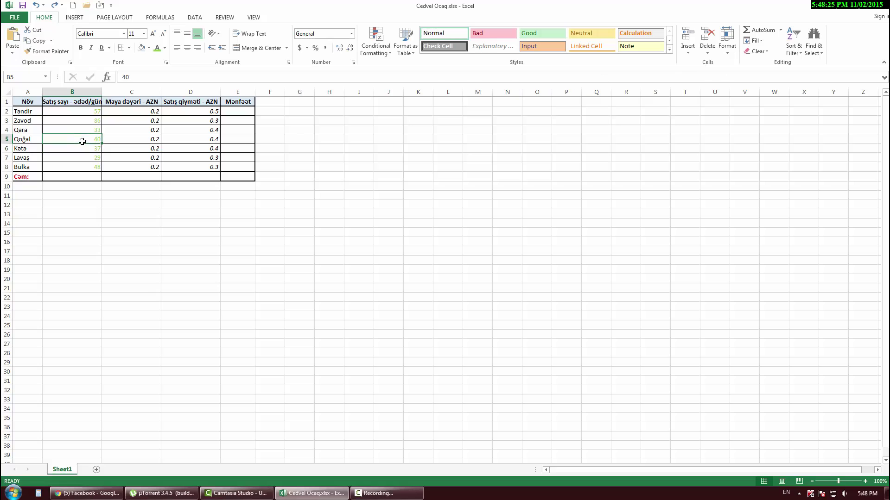
left_click(707, 47)
left_click(716, 63)
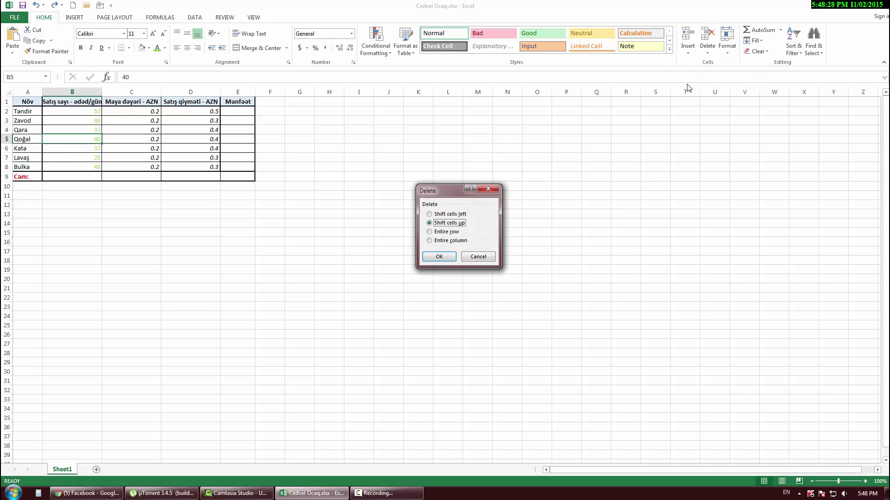
left_click(443, 215)
left_click(437, 257)
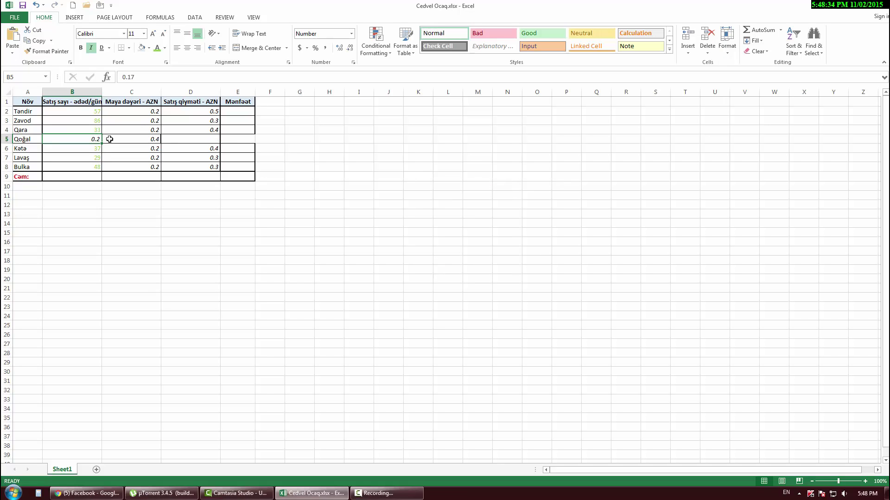
left_click_drag(109, 139, 191, 137)
key("ctrl+z")
left_click(727, 46)
left_click(707, 51)
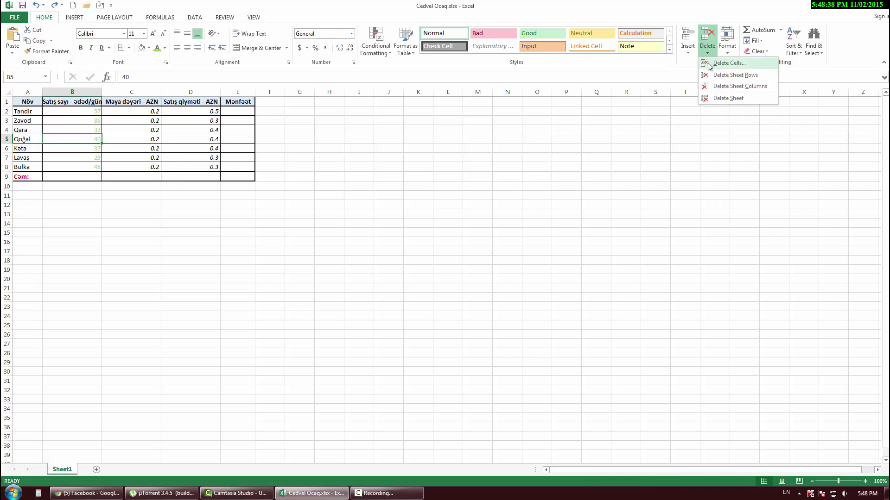
left_click(713, 66)
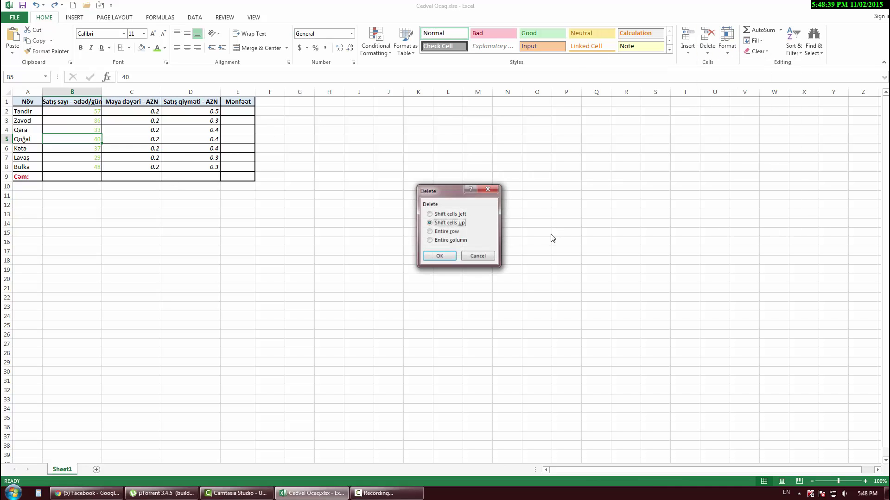
left_click(439, 257)
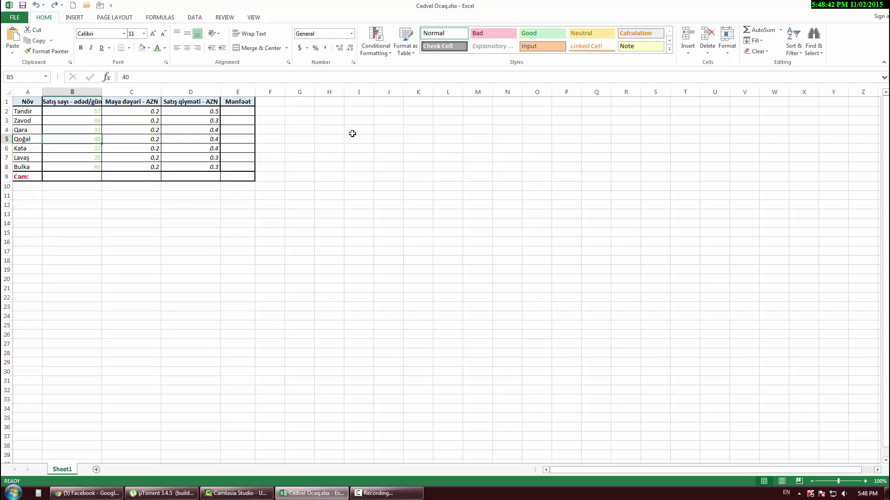
left_click(708, 51)
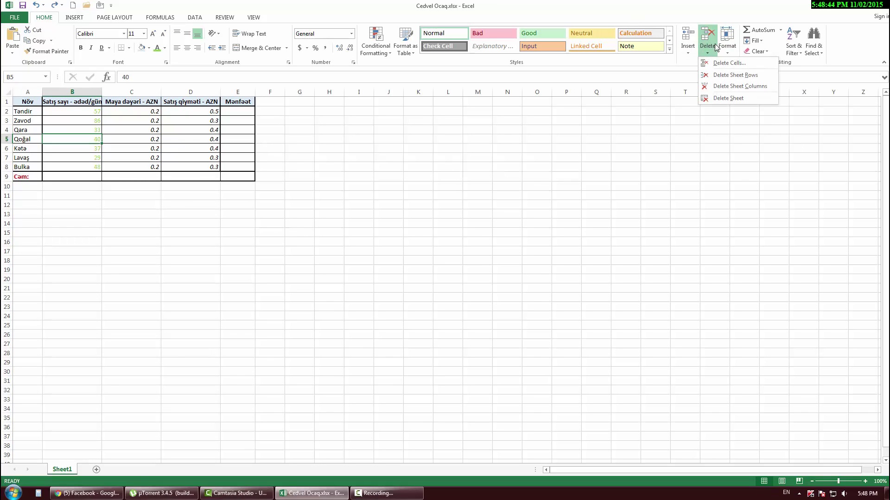
left_click(716, 67)
left_click(439, 232)
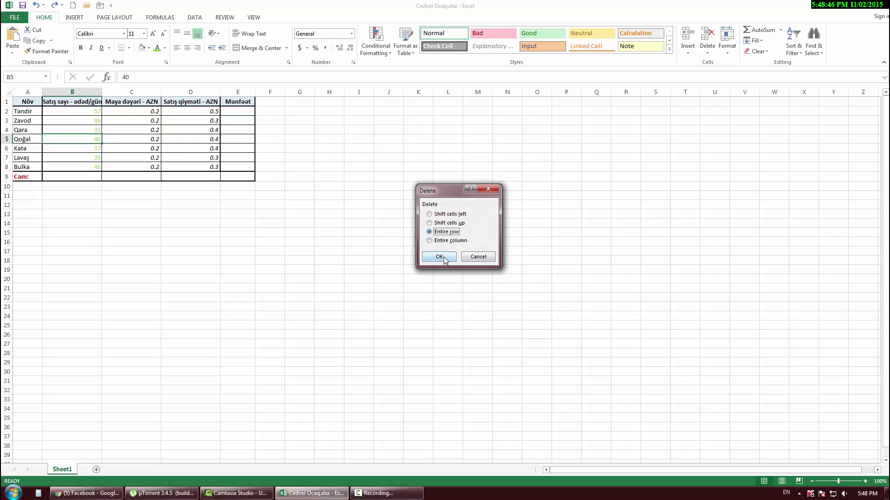
left_click(440, 256)
key("ctrl+z")
left_click(707, 50)
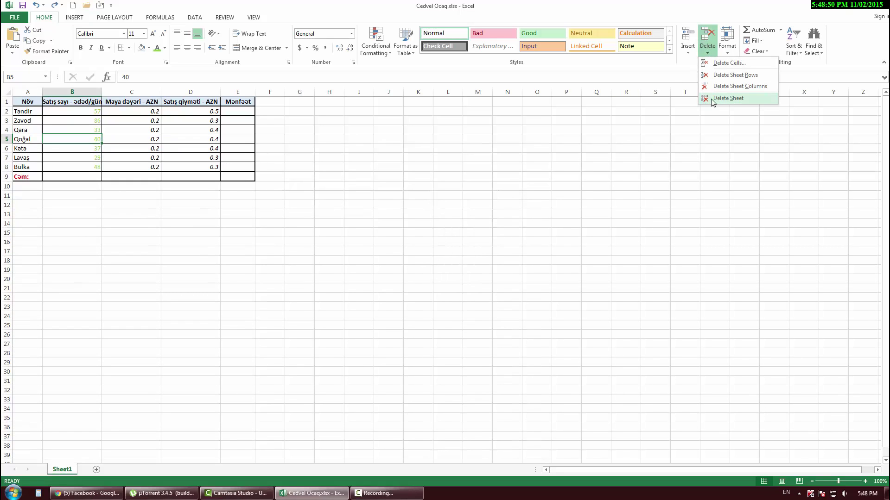
left_click(728, 63)
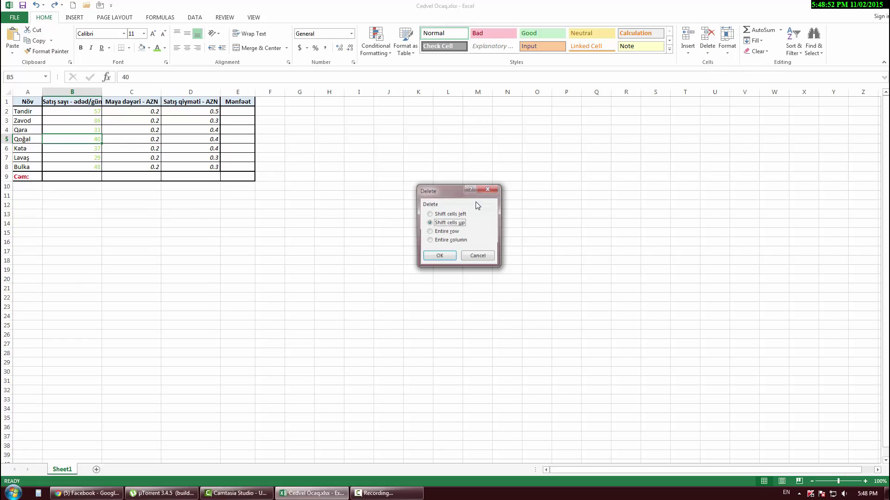
left_click(443, 240)
left_click(440, 257)
key("ctrl+z")
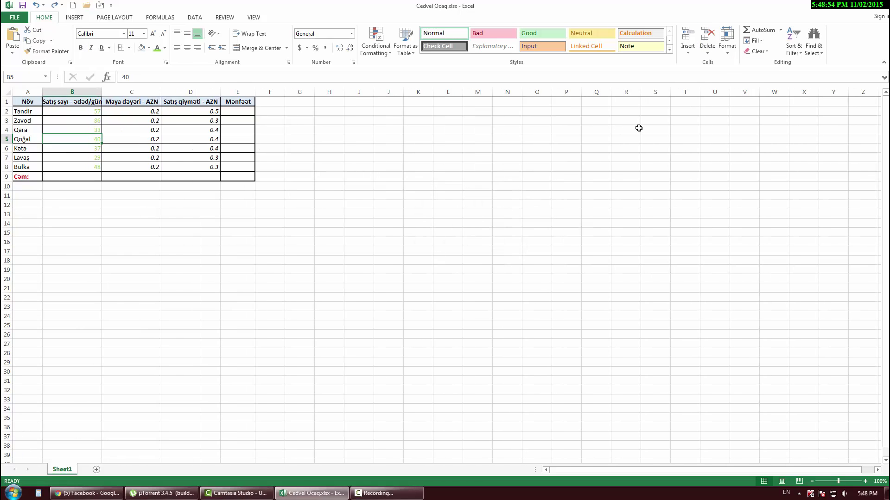
left_click(707, 53)
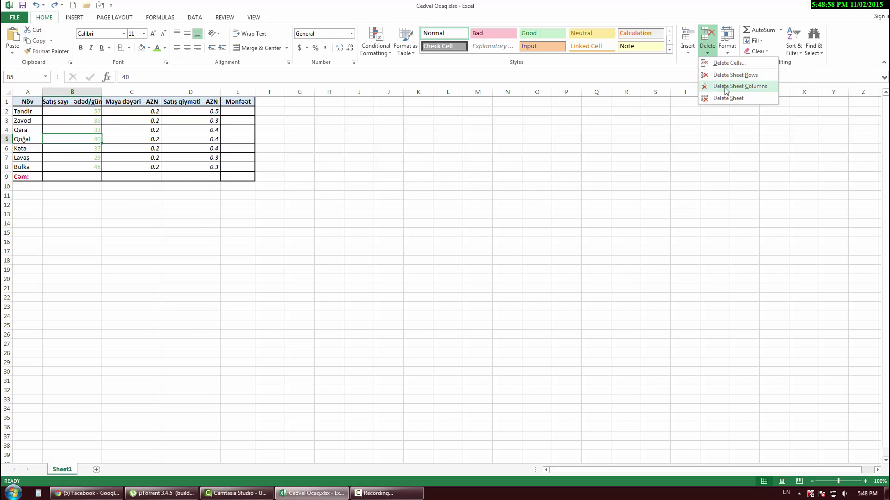
left_click(709, 98)
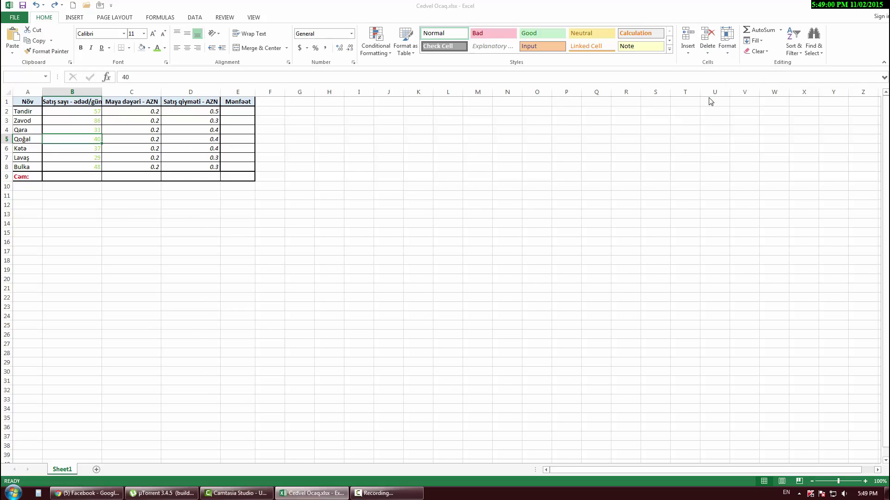
left_click(448, 267)
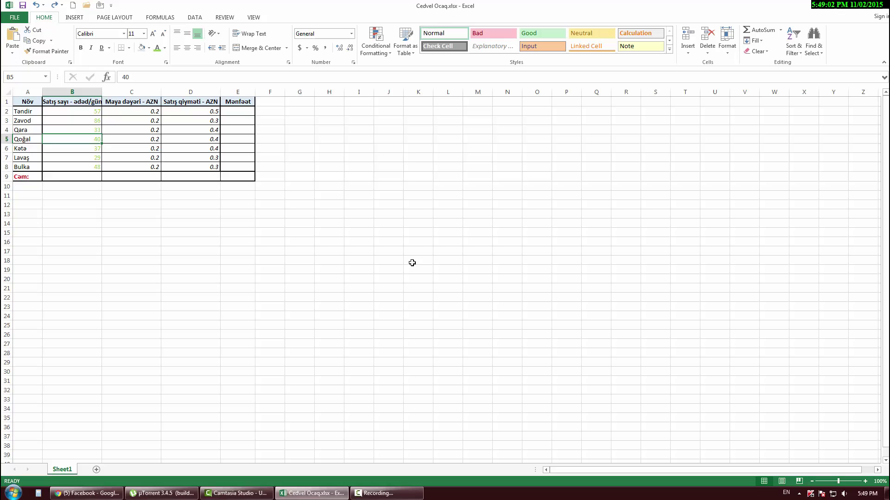
left_click(708, 41)
left_click(717, 98)
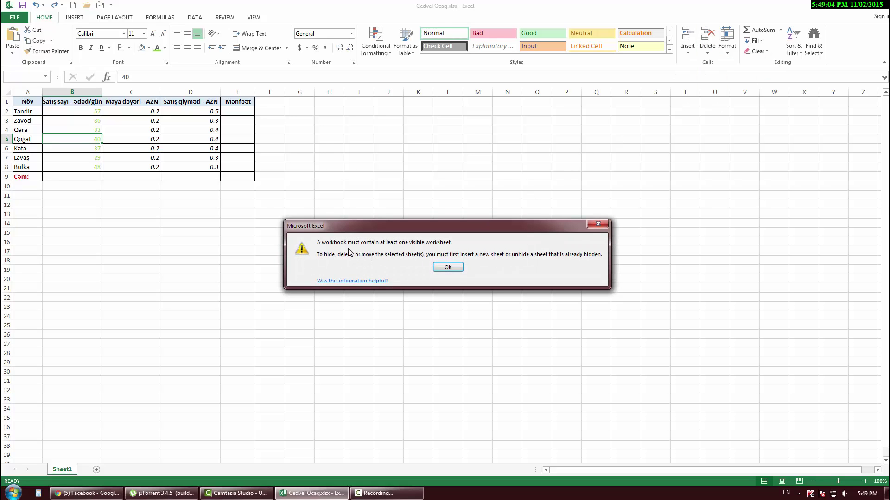
left_click(458, 268)
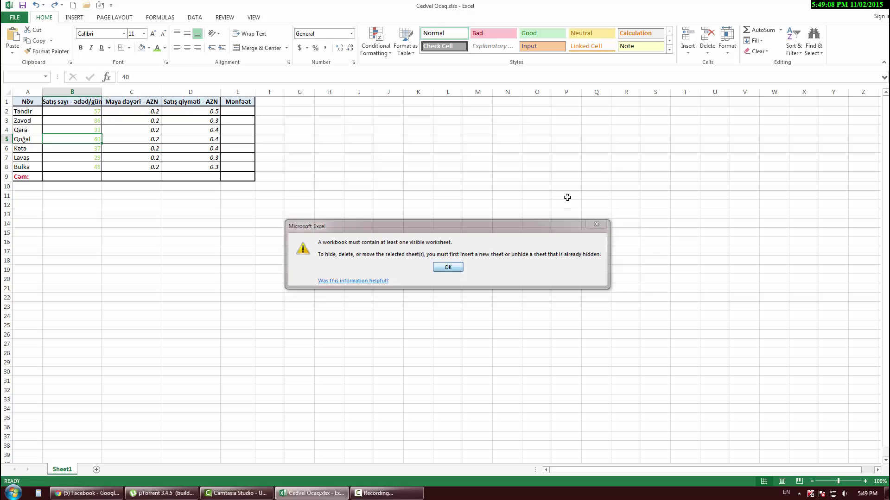
left_click(707, 41)
left_click(552, 195)
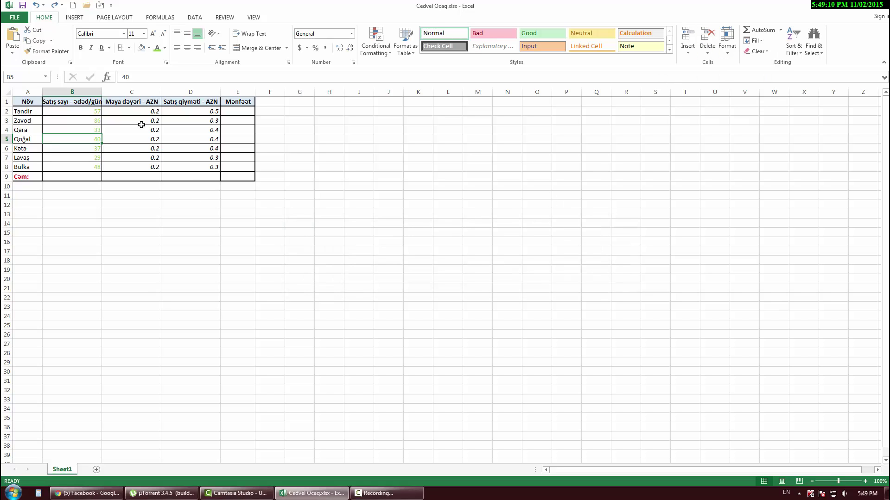
left_click(140, 122)
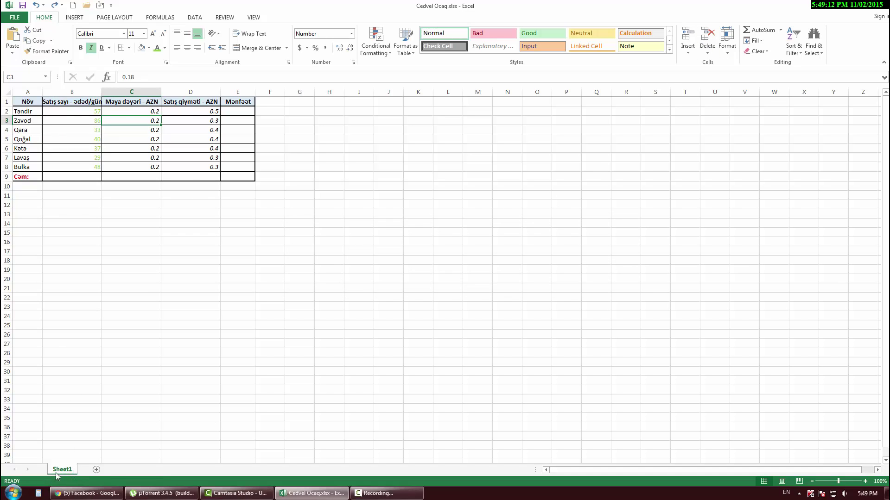
left_click(96, 470)
right_click(96, 470)
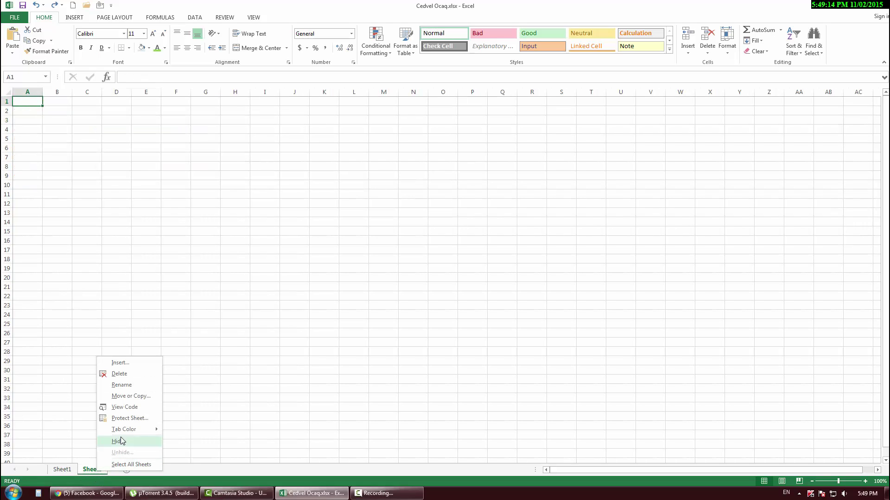
left_click(120, 377)
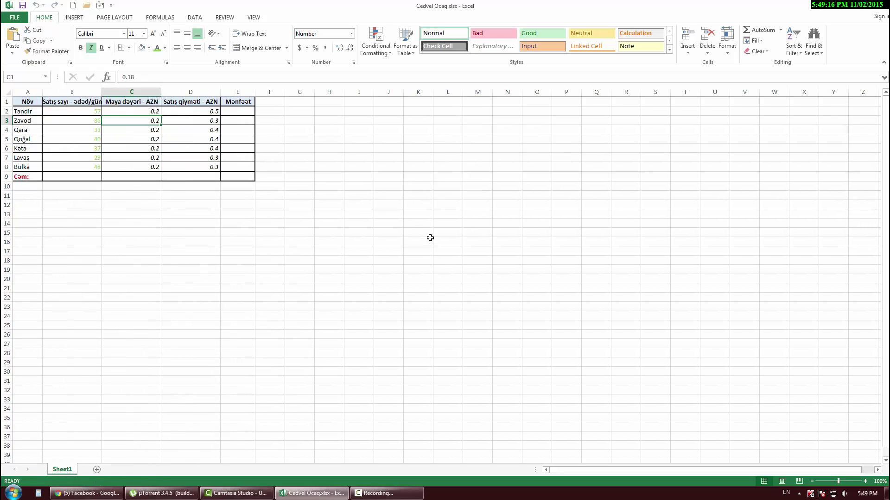
left_click(201, 151)
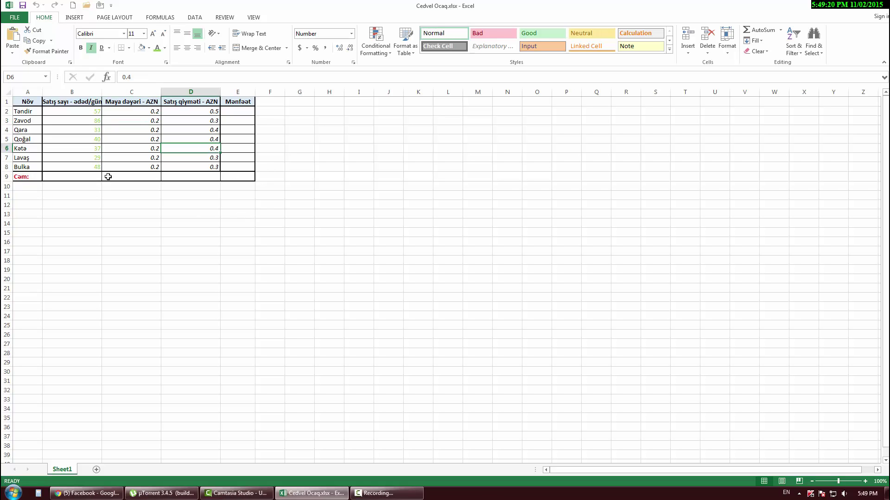
left_click(95, 150)
left_click(690, 49)
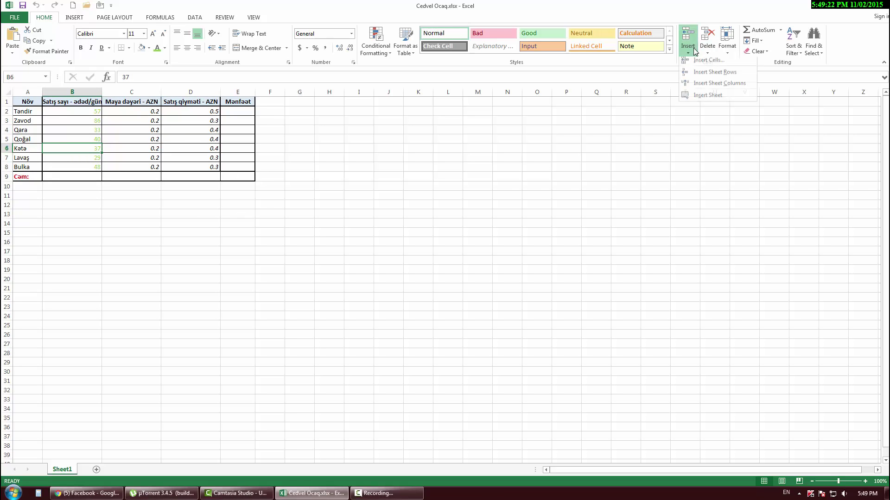
left_click(36, 201)
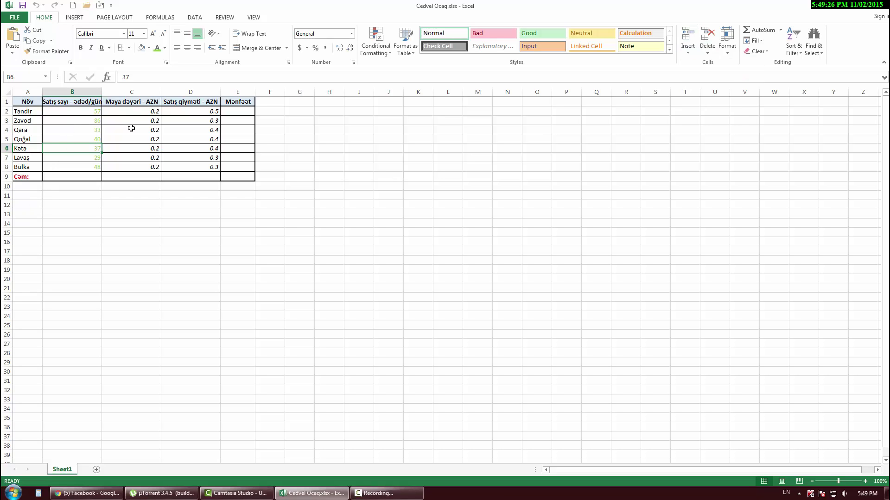
left_click(140, 156)
left_click(92, 90)
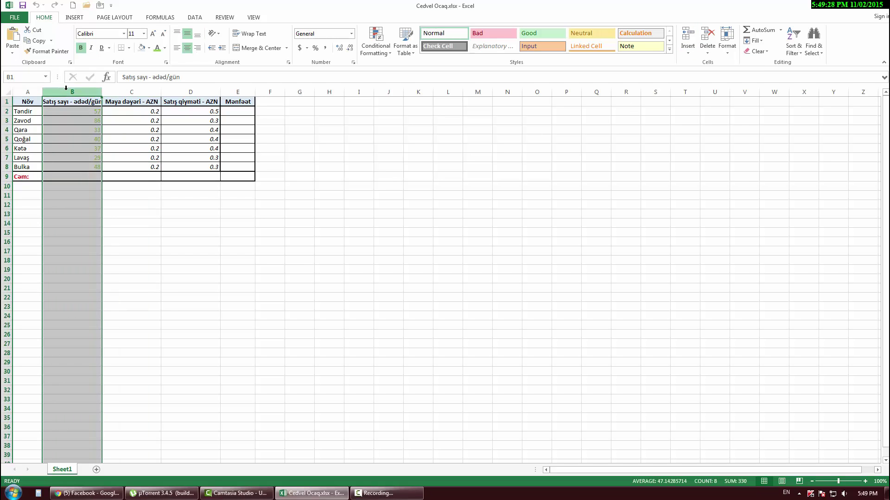
right_click(70, 92)
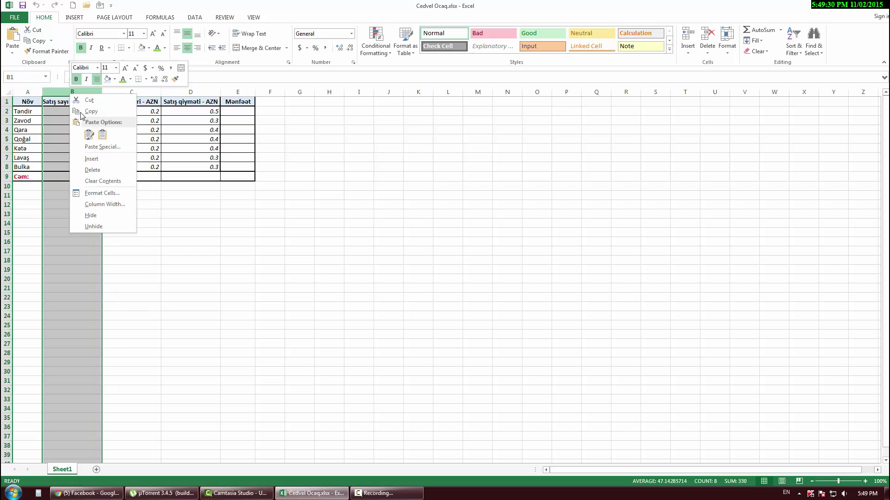
left_click(106, 160)
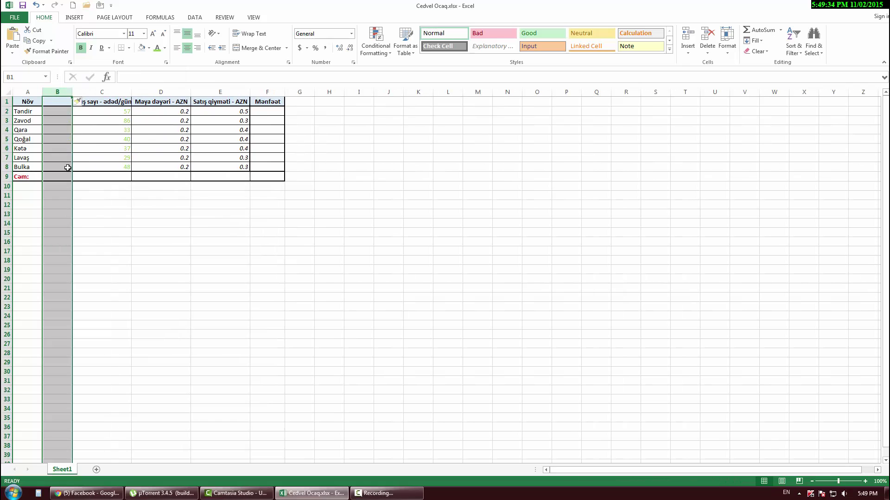
key("ctrl+z")
left_click(7, 129)
right_click(7, 129)
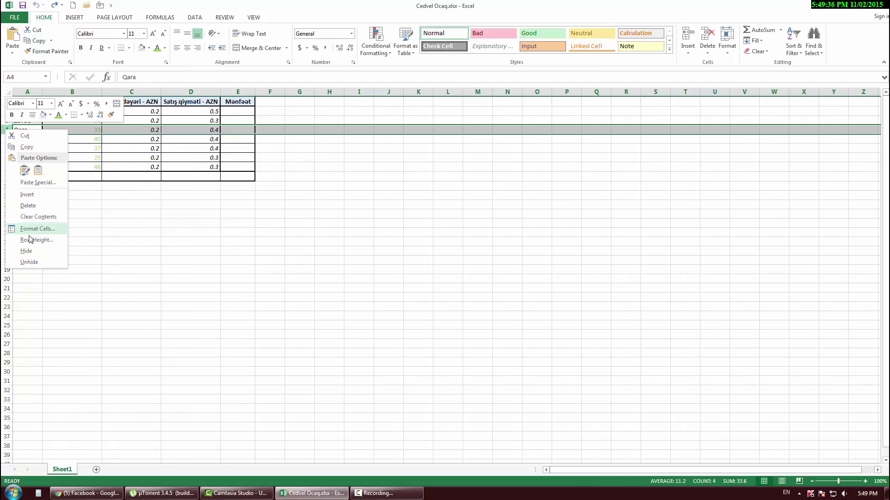
left_click(26, 195)
key("ctrl+z")
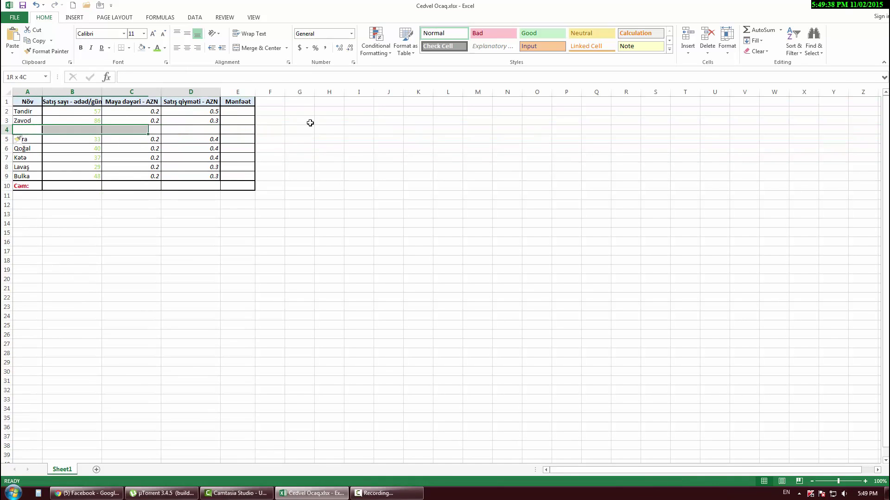
left_click(146, 191)
left_click(103, 138)
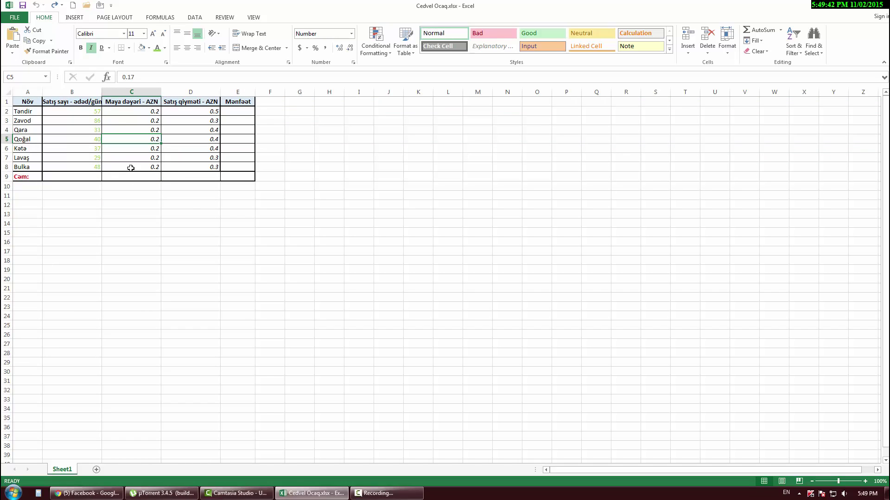
left_click(173, 198)
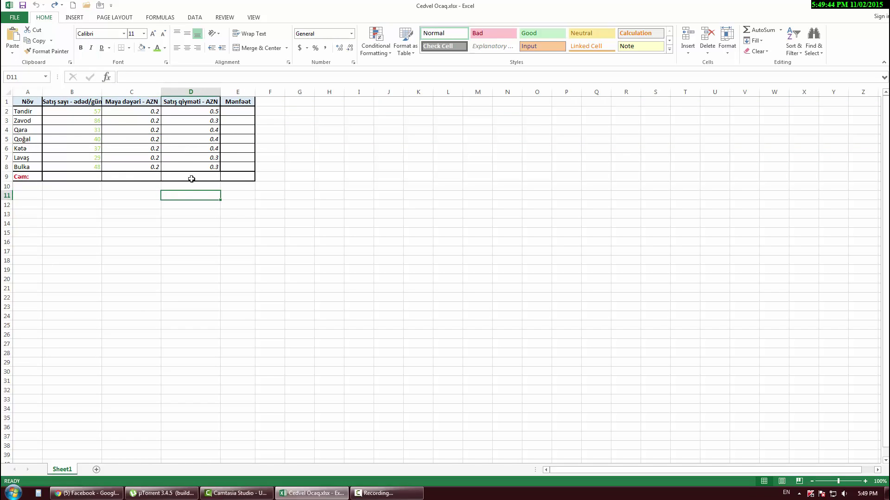
left_click(171, 153)
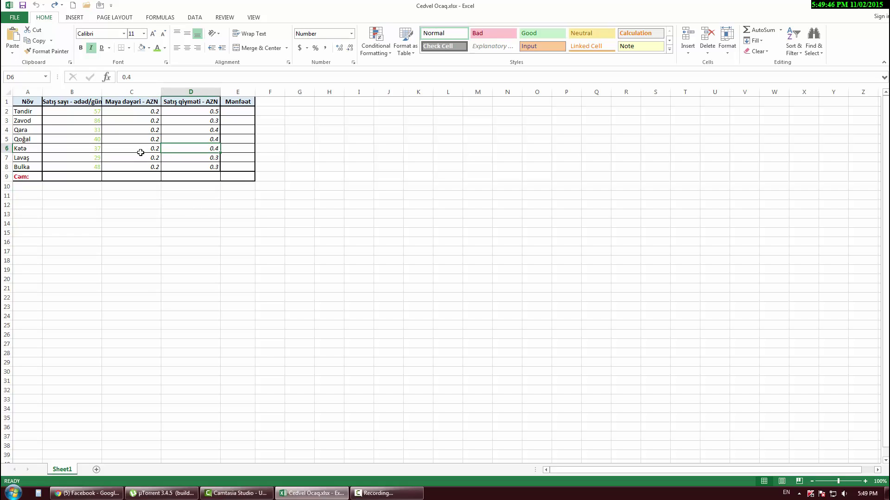
left_click(177, 206)
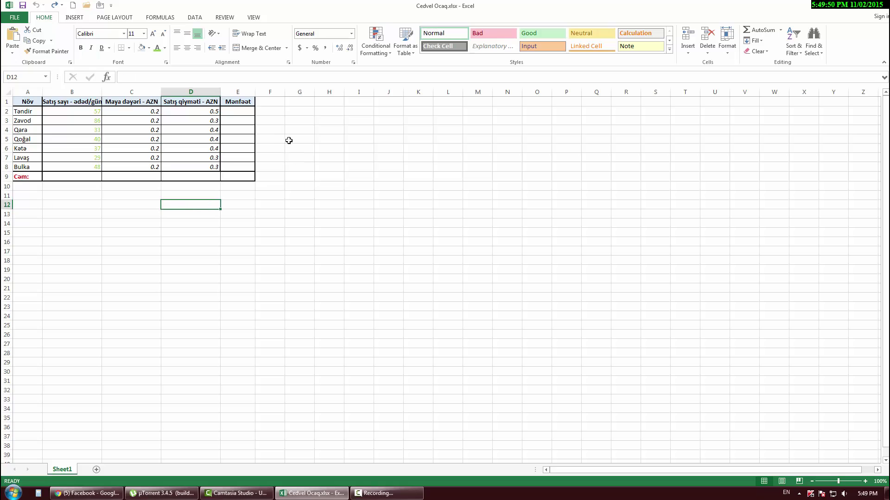
left_click(191, 198)
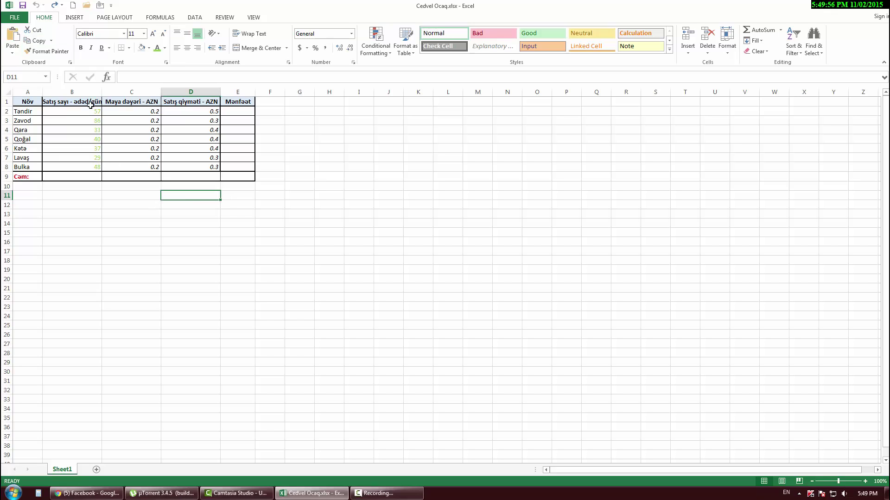
left_click(127, 203)
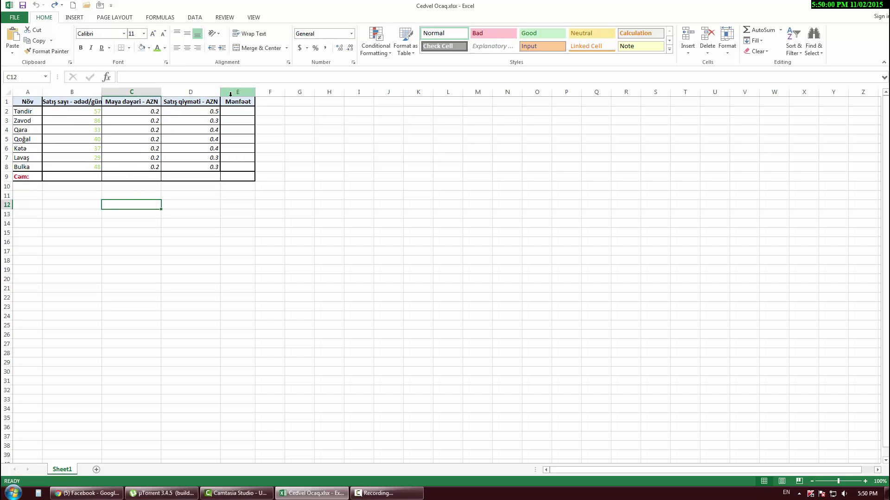
Step: Enter the numbers 1, 2, 3, 4 and 5 down C12:C16
type("1")
key("Return")
type("2")
key("Return")
key("Return")
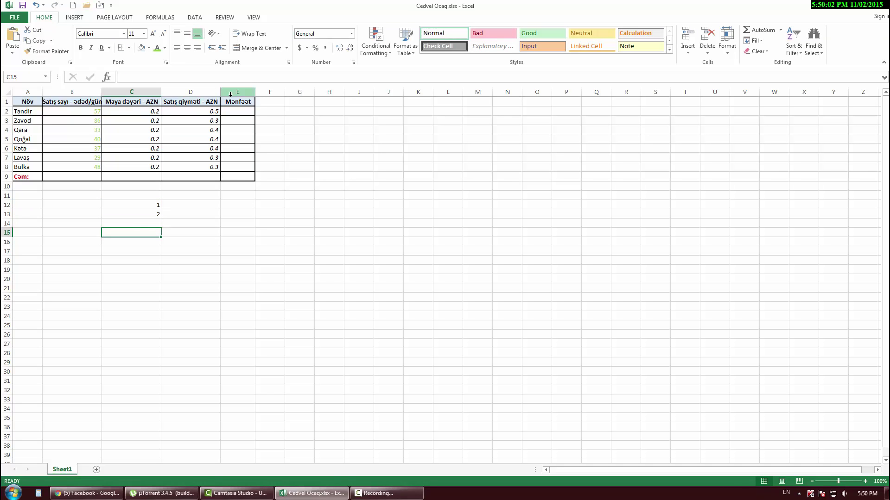
key("Up")
type("3")
key("Return")
type("4")
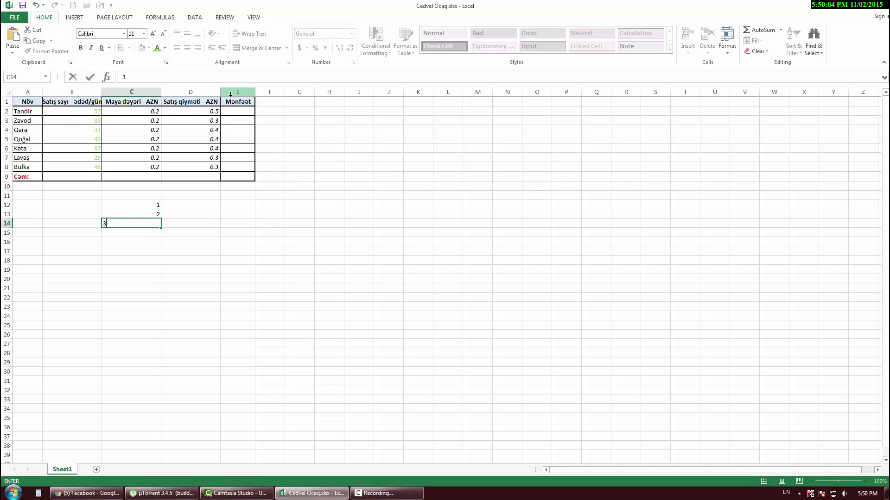
key("Return")
type("5")
key("Return")
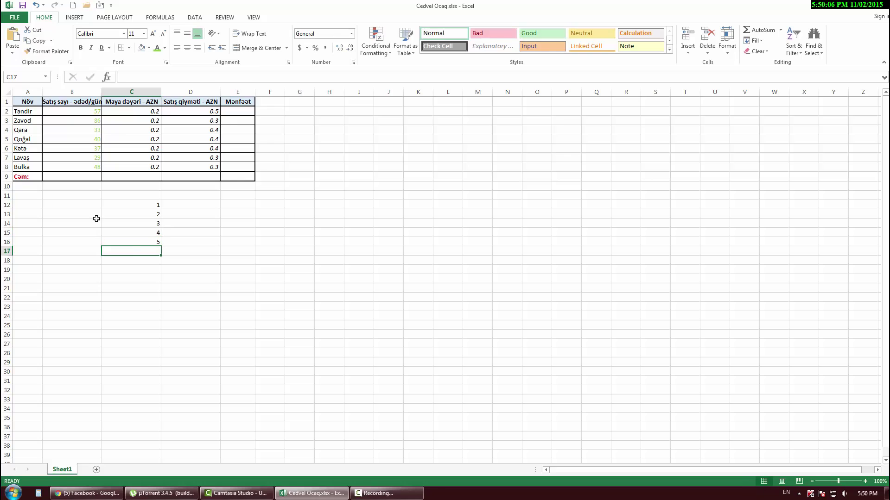
Step: Copy the numbers in C12:C16
left_click_drag(153, 206, 154, 243)
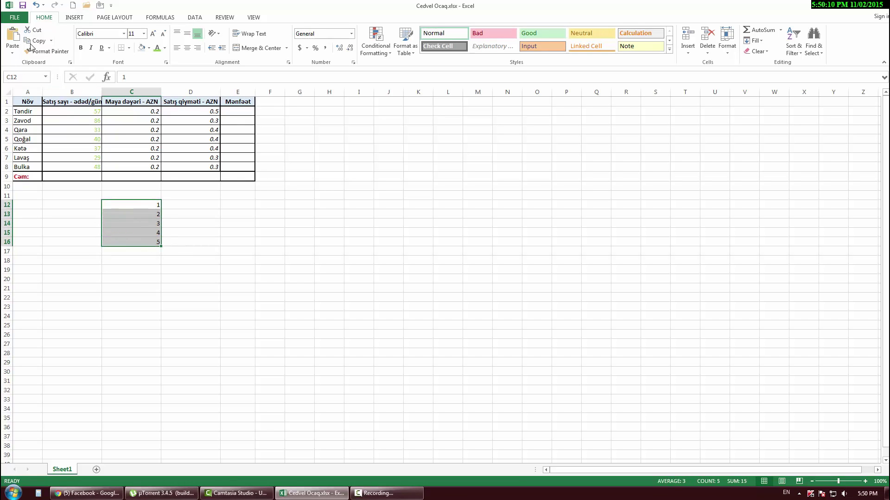
left_click(38, 42)
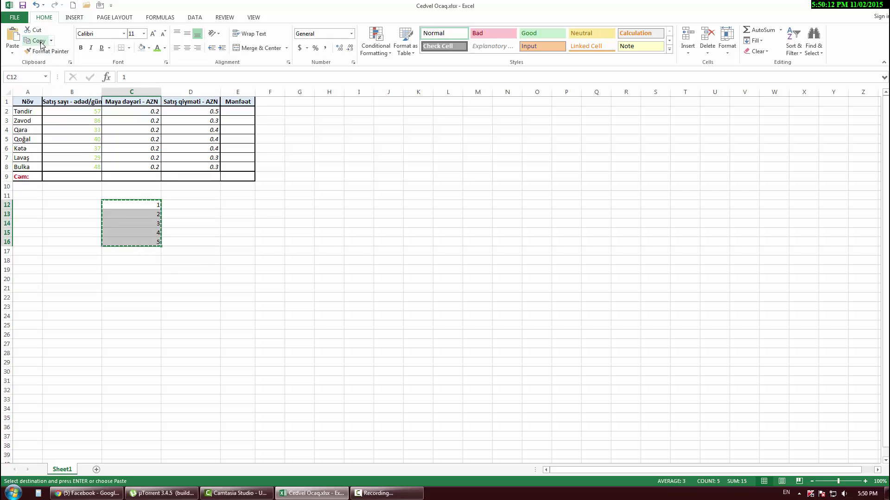
left_click(213, 313)
left_click(349, 207)
left_click(405, 292)
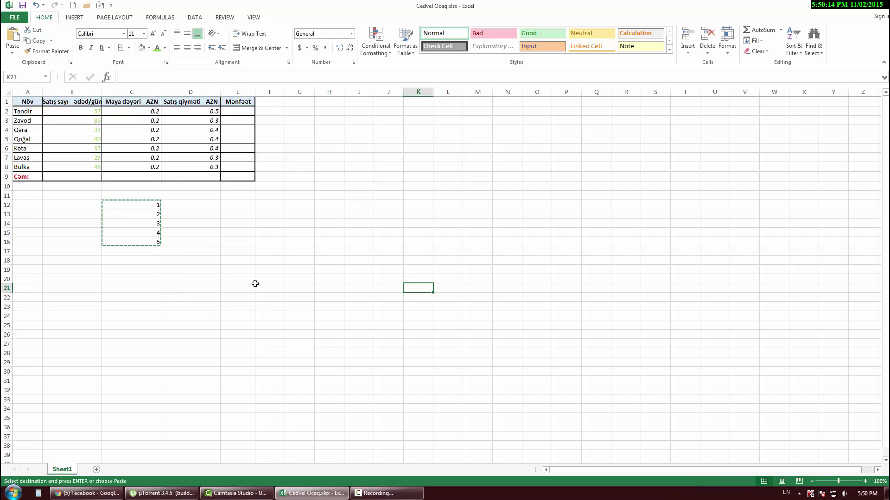
left_click(241, 213)
key("Right")
key("Right")
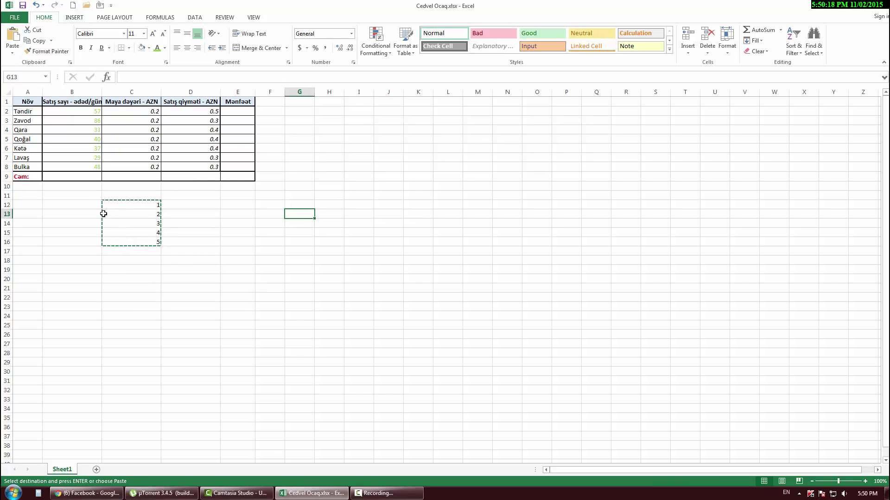
Step: Paste the copied numbers 1–5 into I12:I16
left_click_drag(144, 204, 142, 240)
left_click(137, 261)
left_click(141, 204)
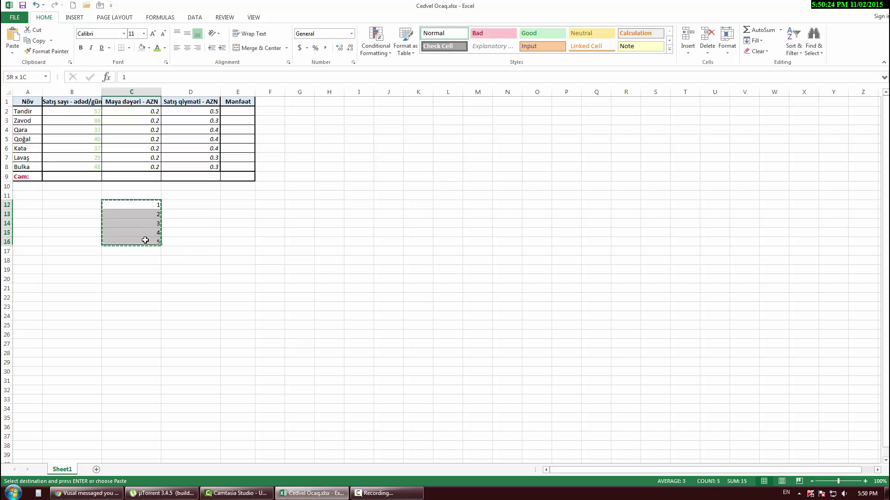
left_click(199, 221)
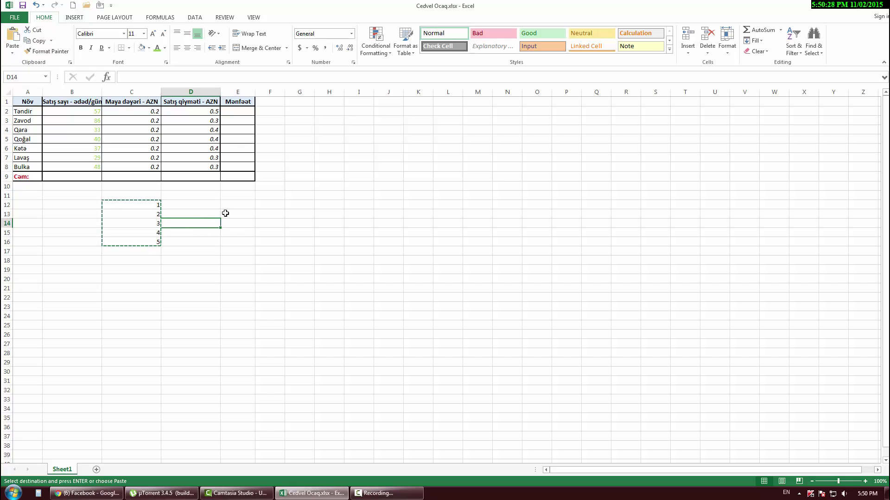
left_click(356, 206)
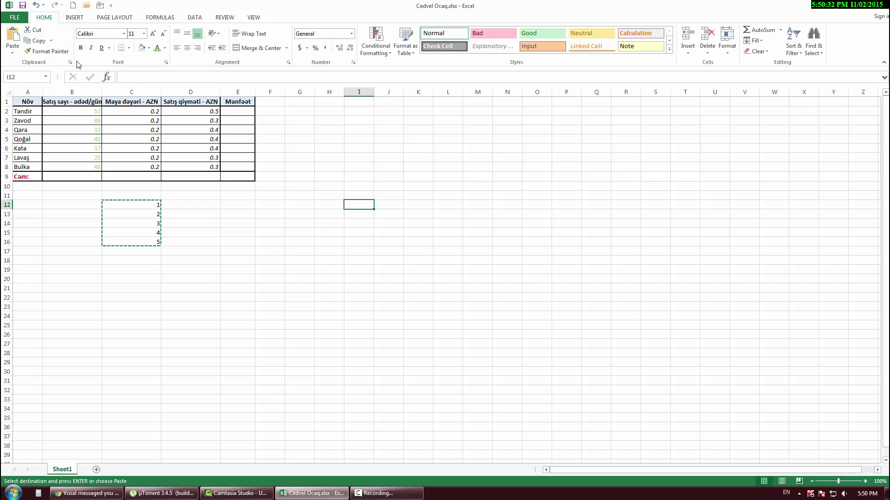
left_click(12, 37)
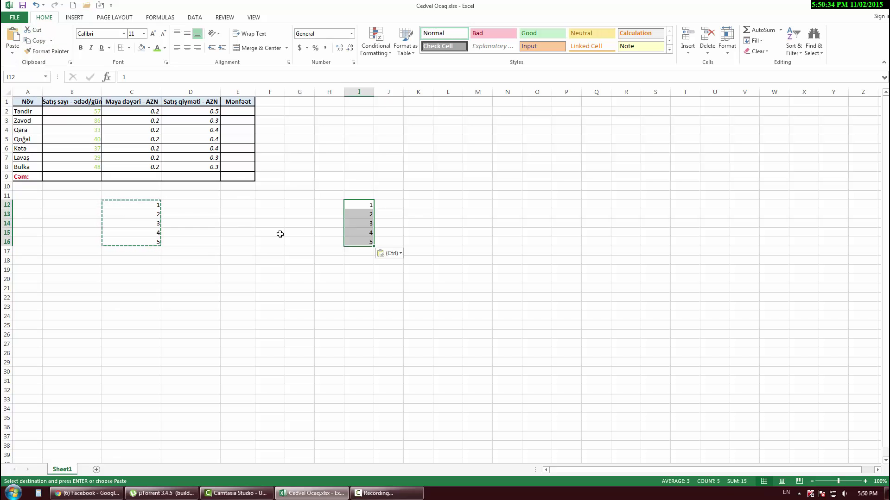
left_click(295, 279)
left_click(358, 219)
Step: Copy I12:I16 using Copy from the Copy dropdown
key("Escape")
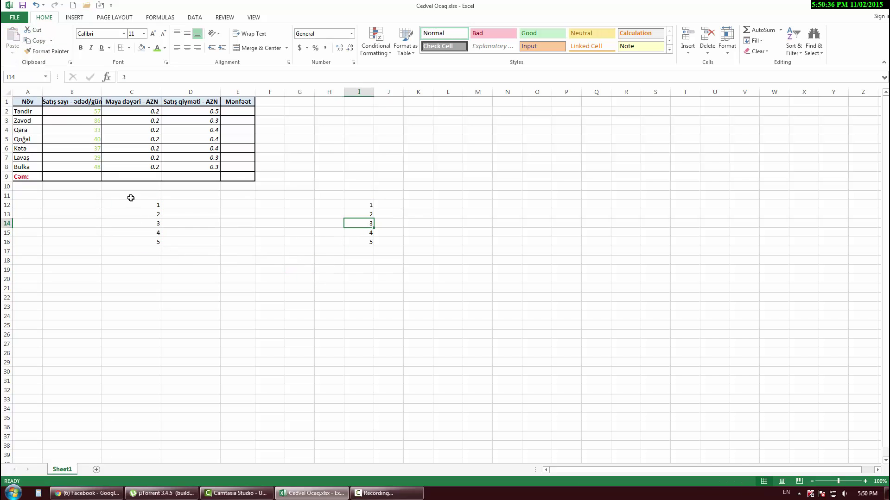
left_click_drag(367, 205, 369, 246)
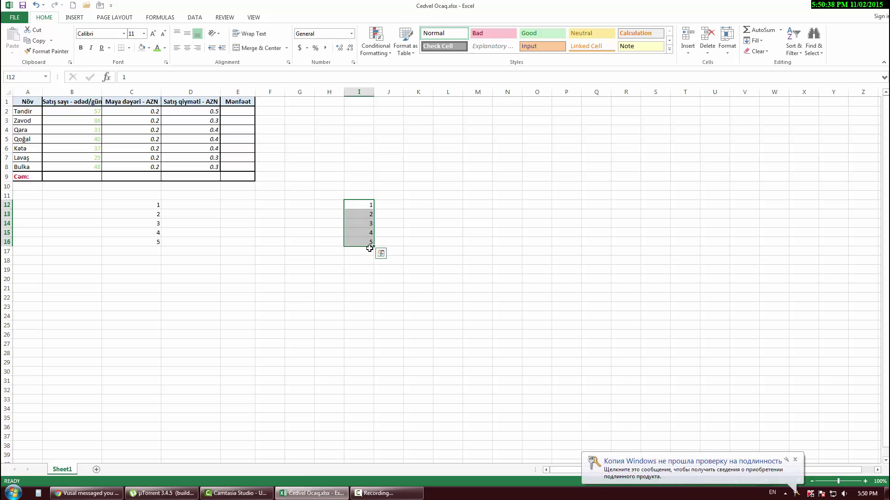
left_click(381, 253)
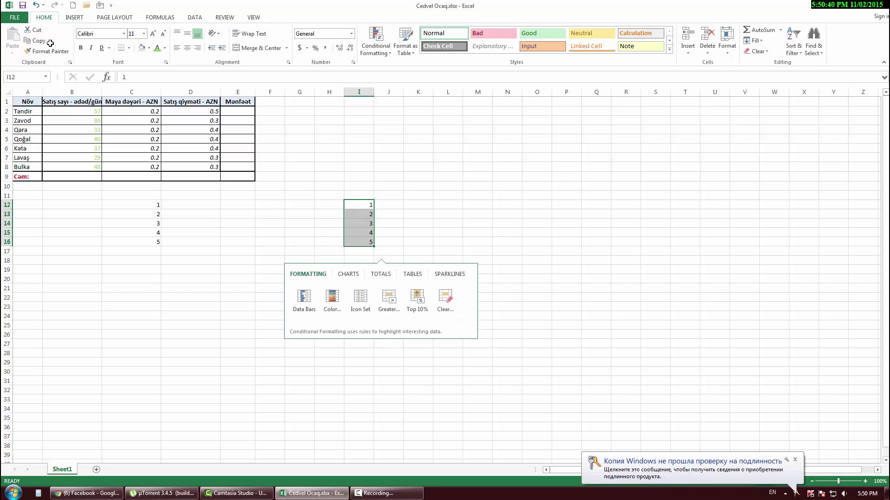
left_click(52, 41)
left_click(44, 50)
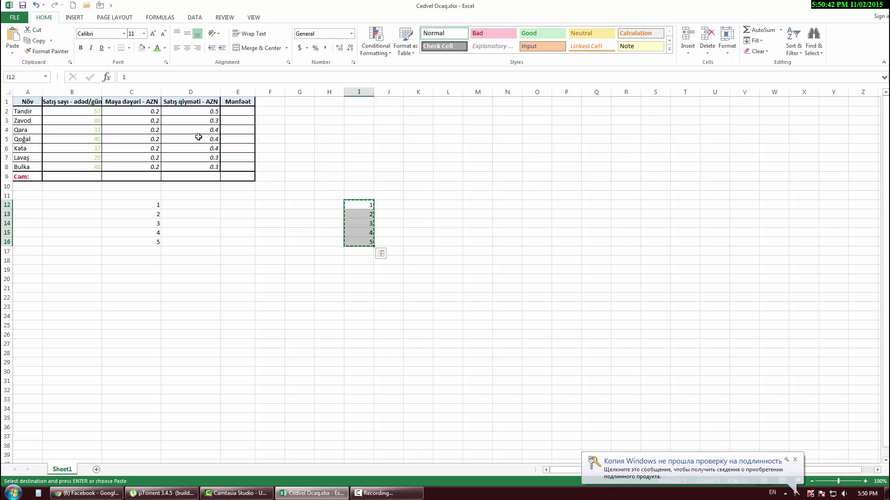
left_click(12, 51)
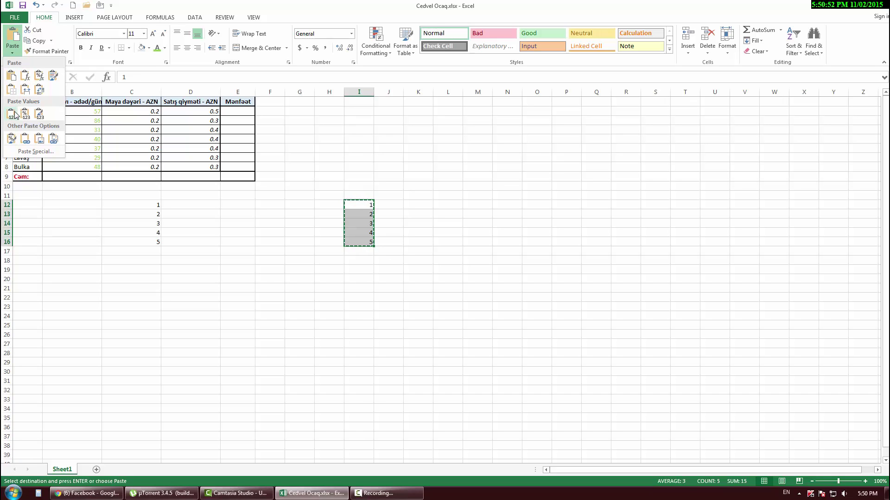
left_click(356, 230)
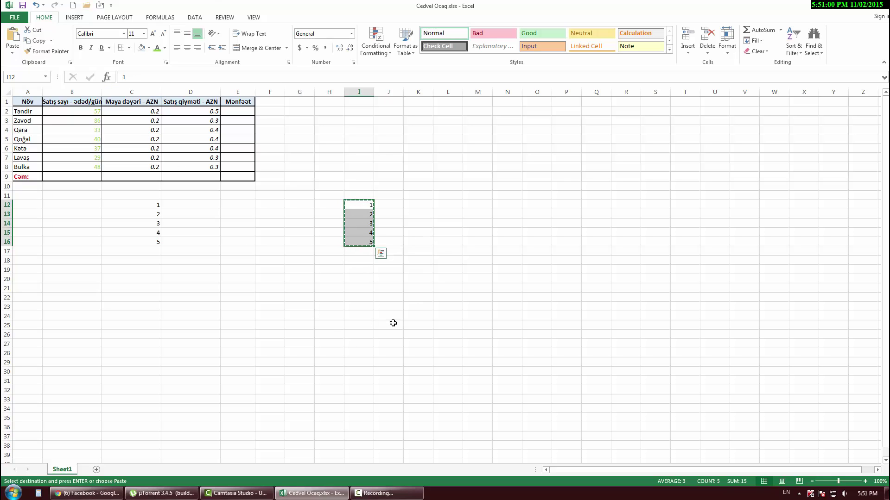
Step: Paste the copied numbers into F19:F23 and end copy mode
left_click(263, 269)
left_click(13, 36)
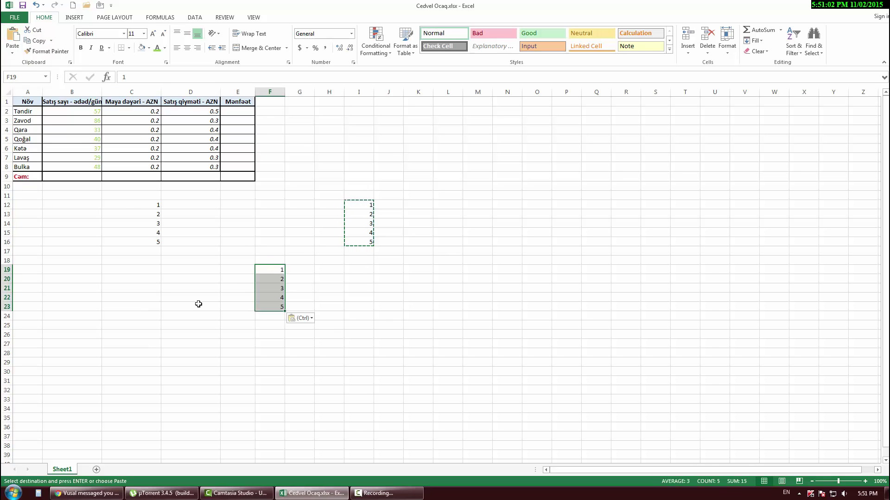
left_click(259, 216)
key("Escape")
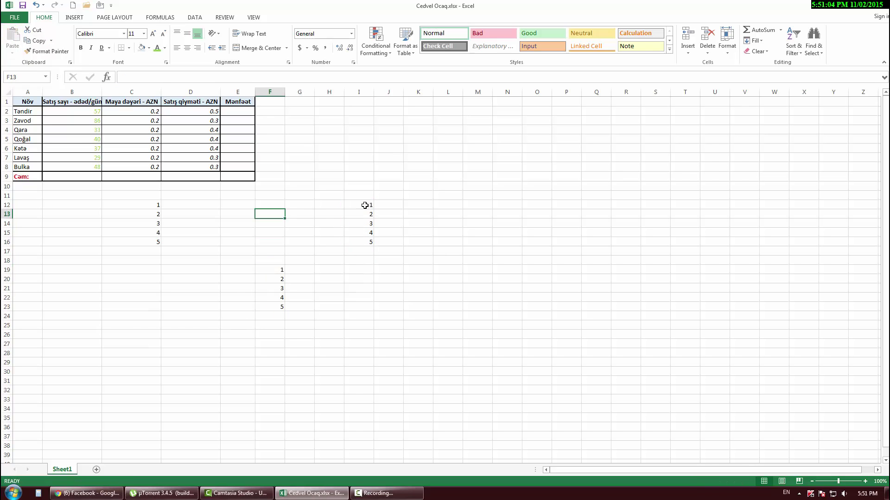
left_click_drag(365, 203, 366, 242)
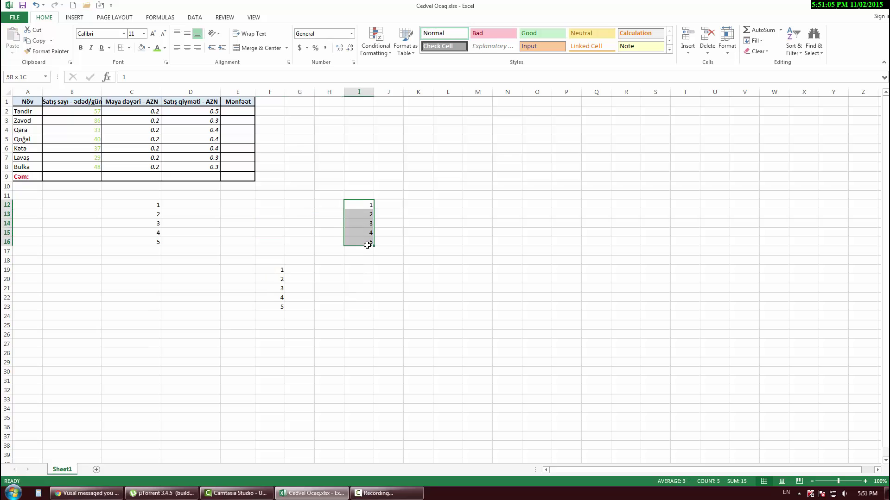
Step: Cut the numbers from I12:I16 and paste them into M12:M16
left_click(41, 32)
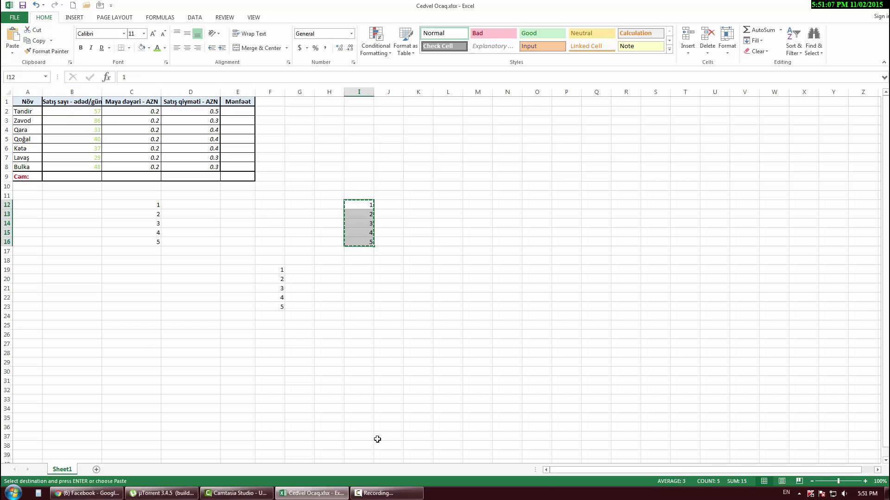
left_click(482, 205)
key("ctrl+v")
left_click(426, 224)
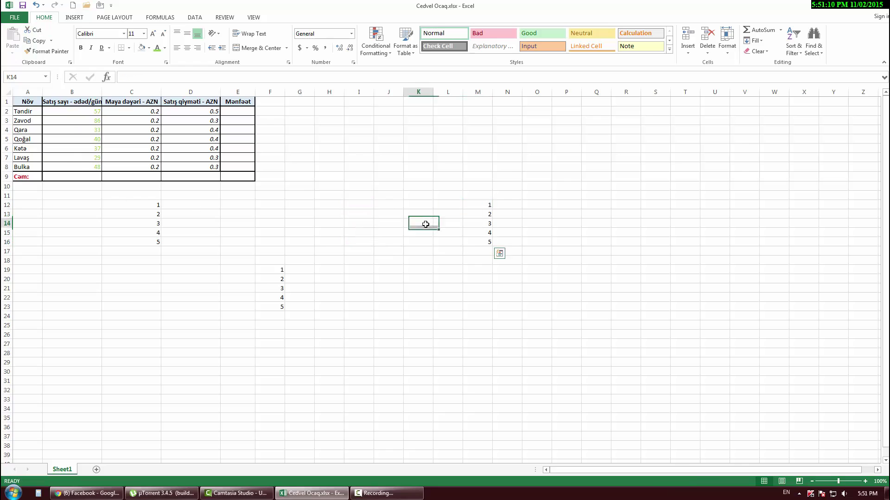
Step: Clear all the test number columns below the bakery table
left_click_drag(70, 186, 556, 354)
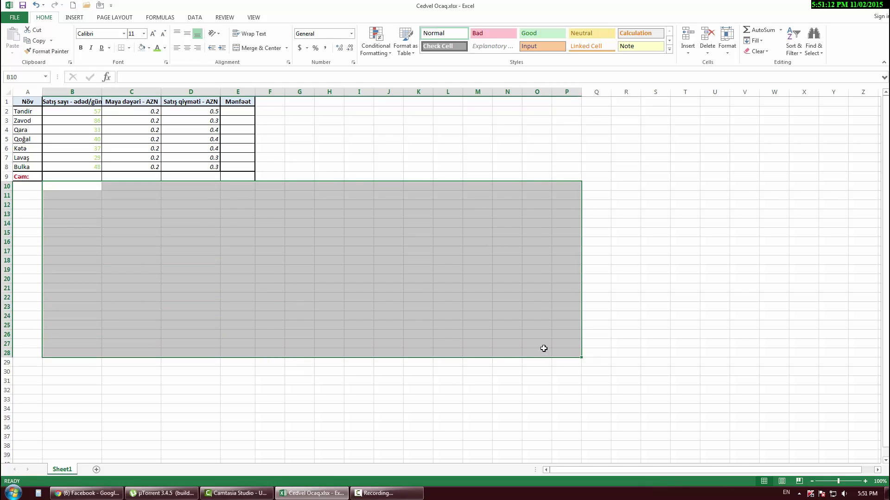
left_click(187, 204)
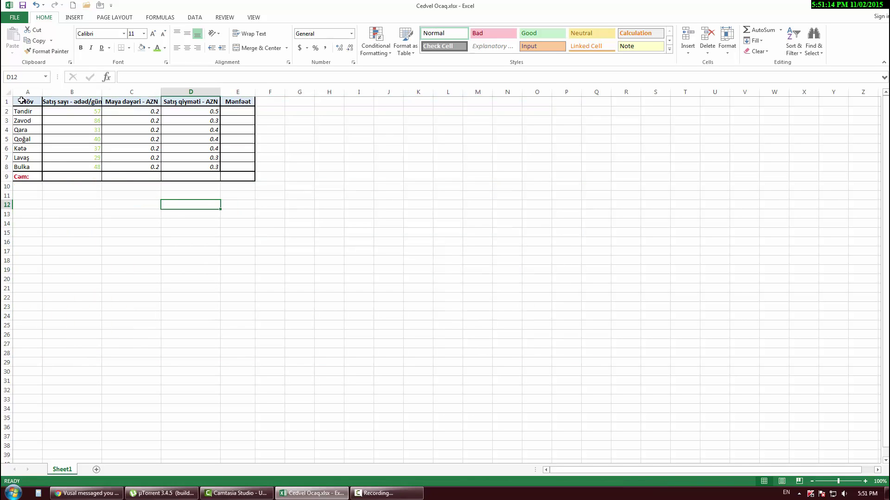
left_click_drag(21, 101, 232, 179)
left_click(222, 221)
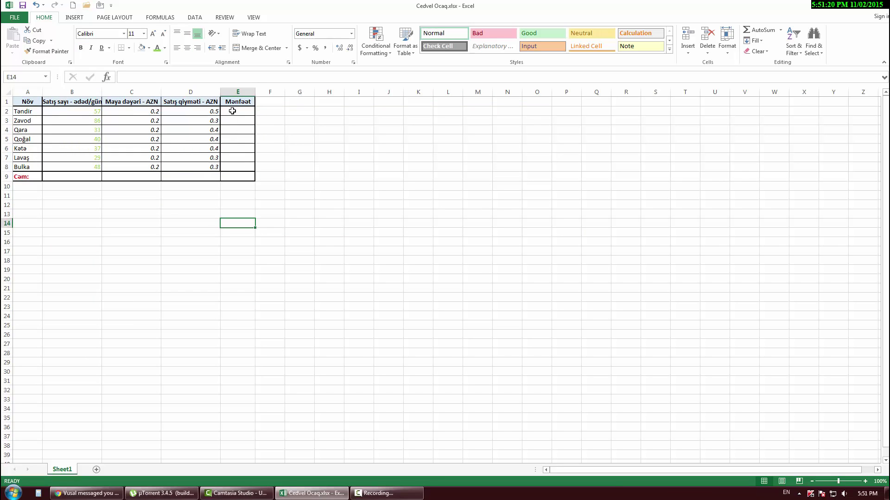
mouse_move(232, 111)
left_mouse_down()
mouse_move(236, 177)
mouse_move(70, 176)
left_mouse_up()
left_click(236, 176)
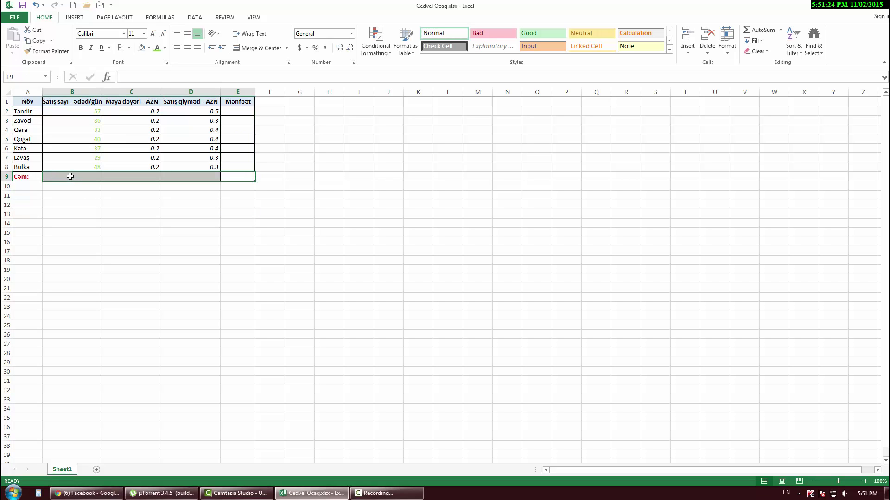
left_click(129, 204)
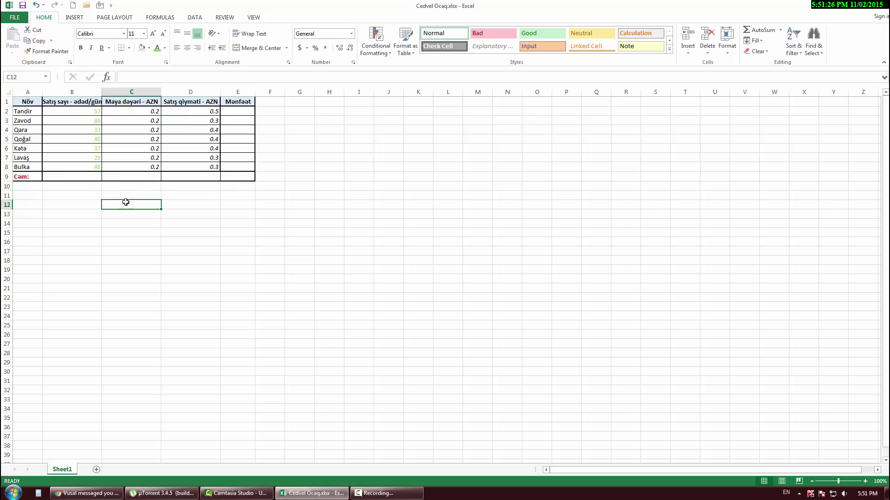